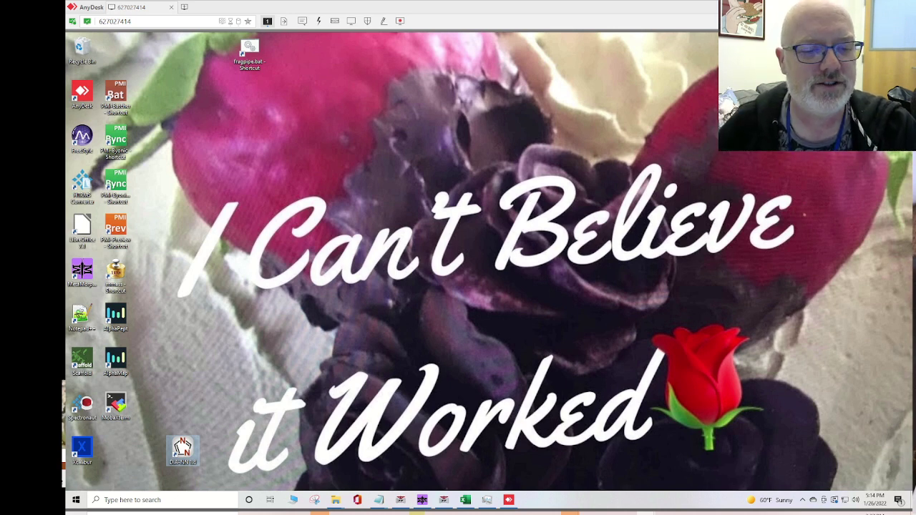
- Launch Microsoft Edge and run a web search for 'dia nn'
{"action": "left_click", "coordinate": [179, 500]}
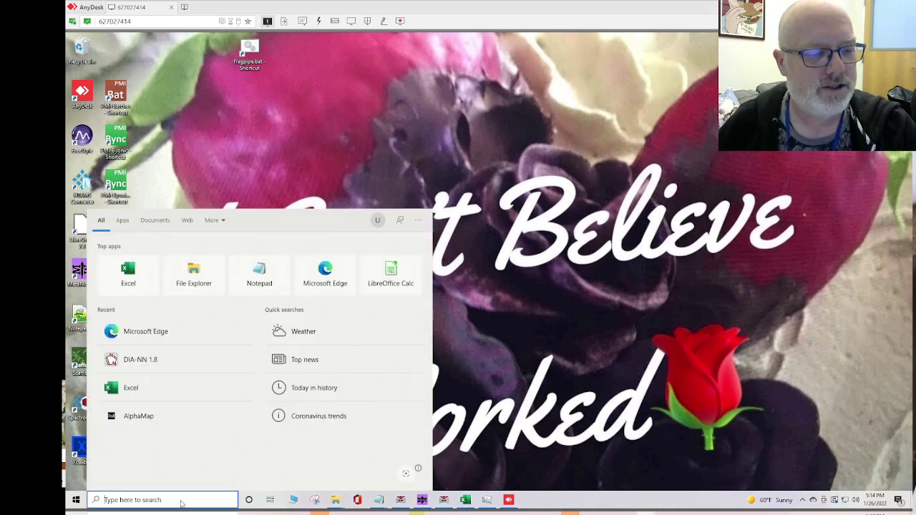
{"action": "type", "text": "edg"}
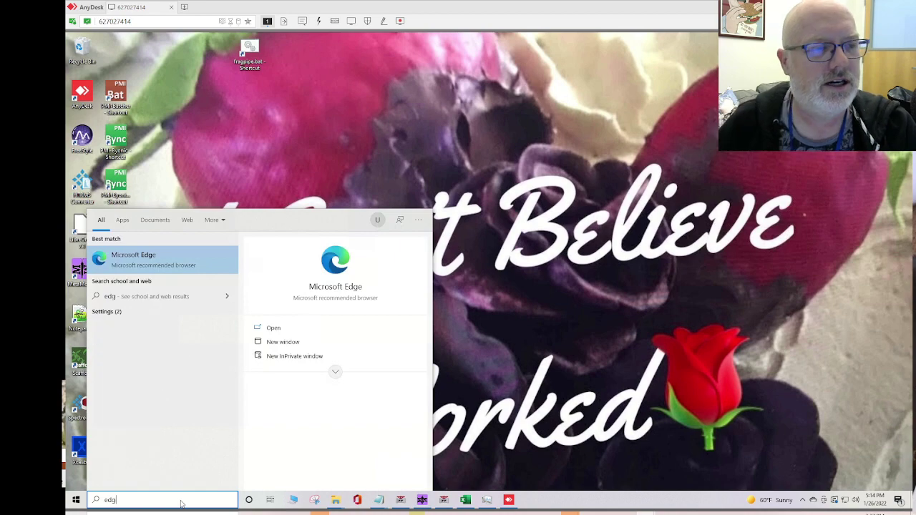
{"action": "left_click", "coordinate": [149, 261]}
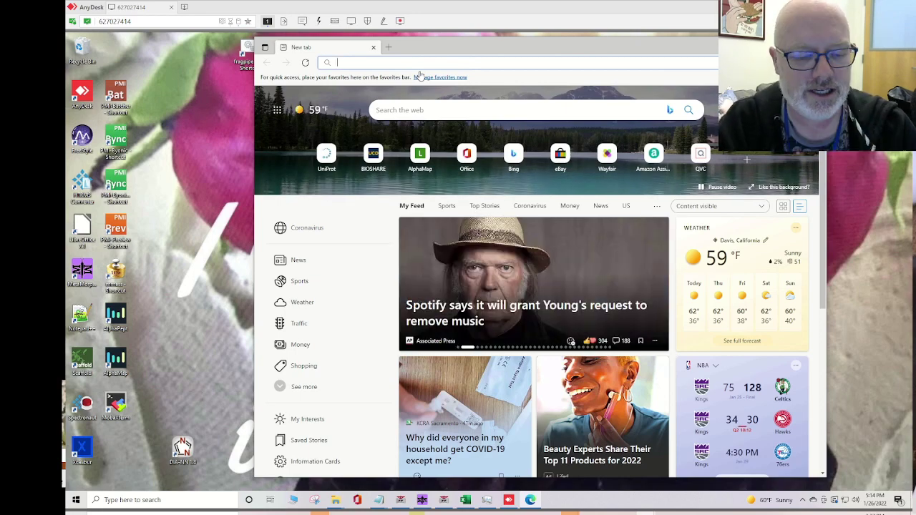
{"action": "type", "text": "di"}
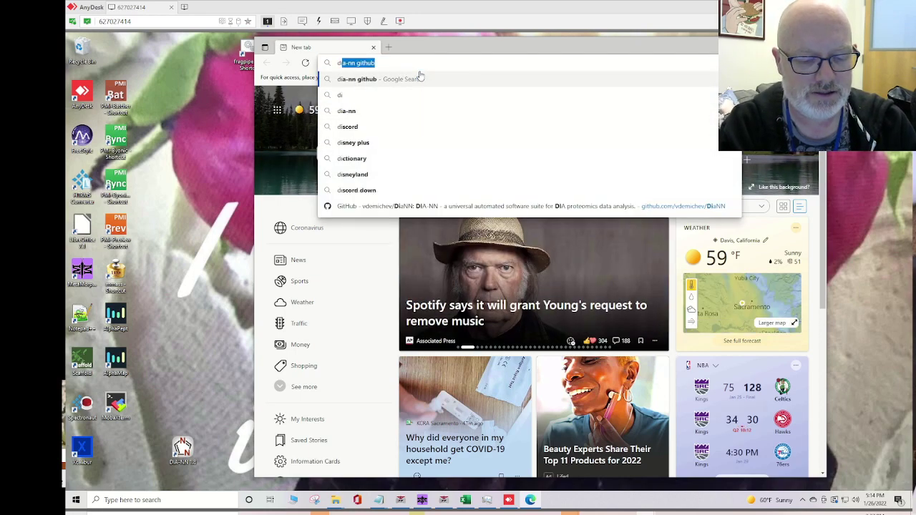
{"action": "type", "text": "a nn"}
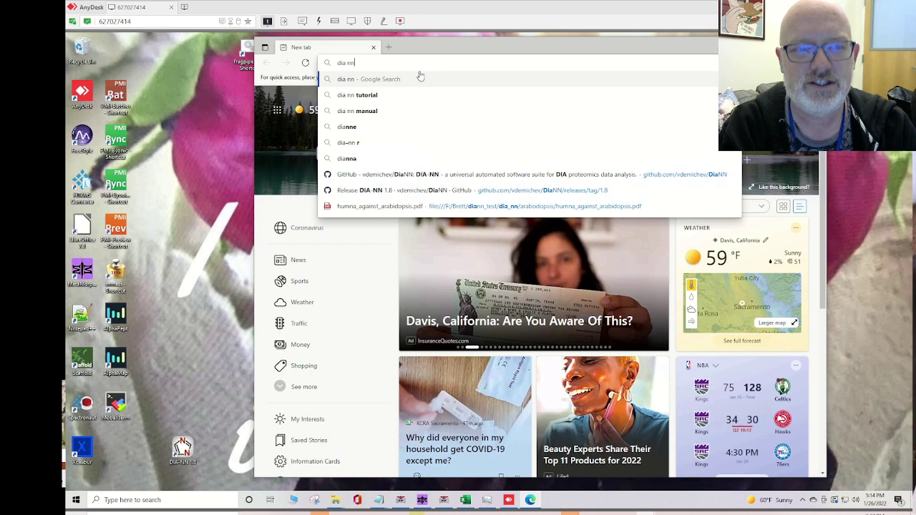
{"action": "key", "text": "Return"}
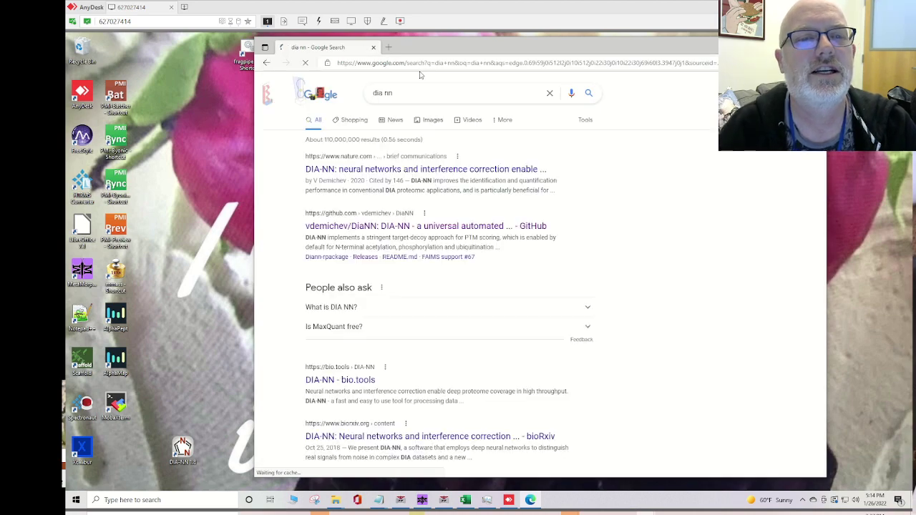
- Skim the Nature DIA-NN article, then open the vdemichev/DiaNN GitHub result
{"action": "left_click", "coordinate": [396, 170]}
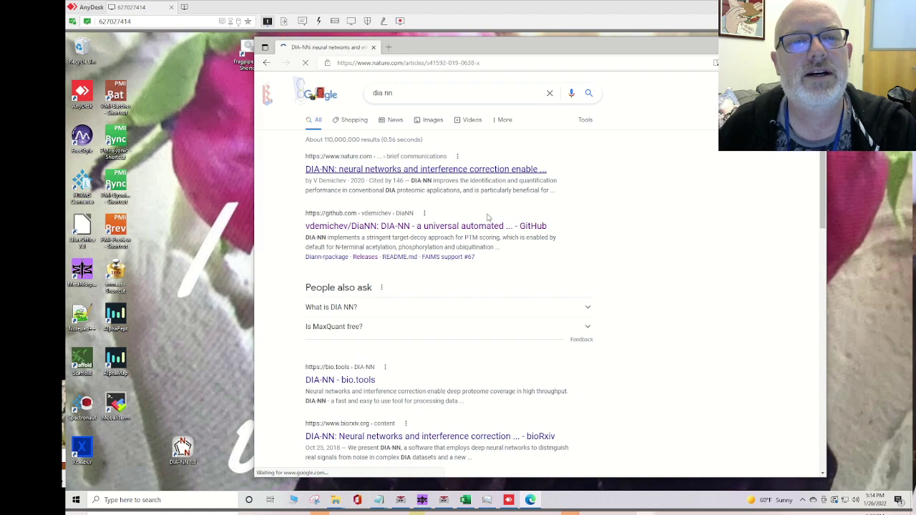
{"action": "scroll", "coordinate": [447, 202], "scroll_direction": "down", "scroll_amount": 3}
{"action": "scroll", "coordinate": [447, 202], "scroll_direction": "down", "scroll_amount": 3}
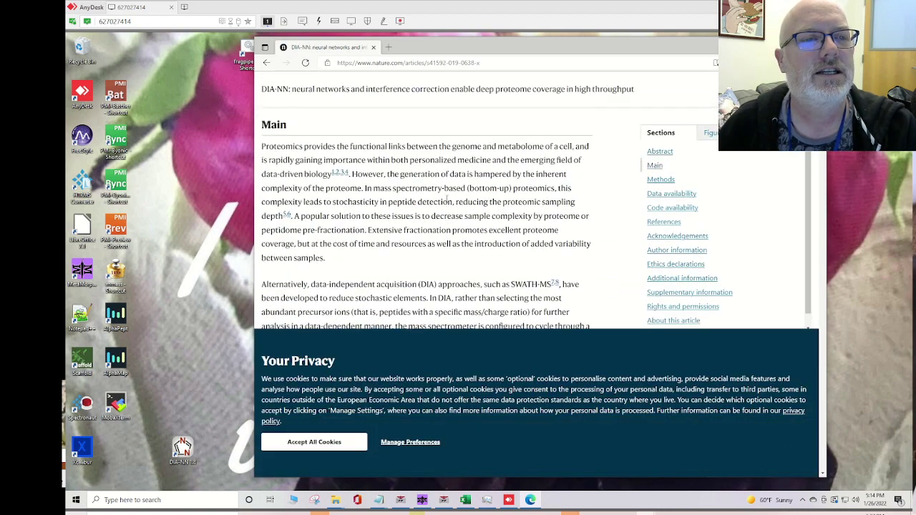
{"action": "scroll", "coordinate": [448, 201], "scroll_direction": "up", "scroll_amount": 6}
{"action": "left_click", "coordinate": [266, 64]}
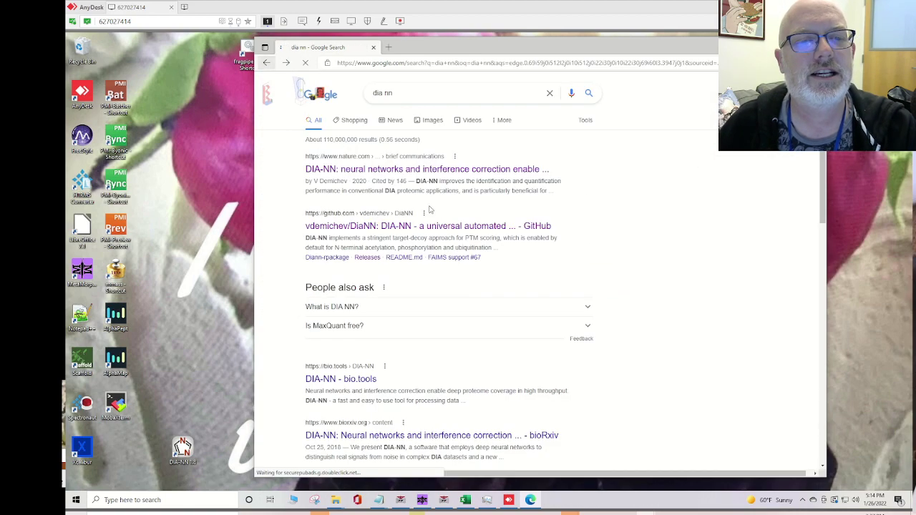
{"action": "left_click", "coordinate": [463, 284]}
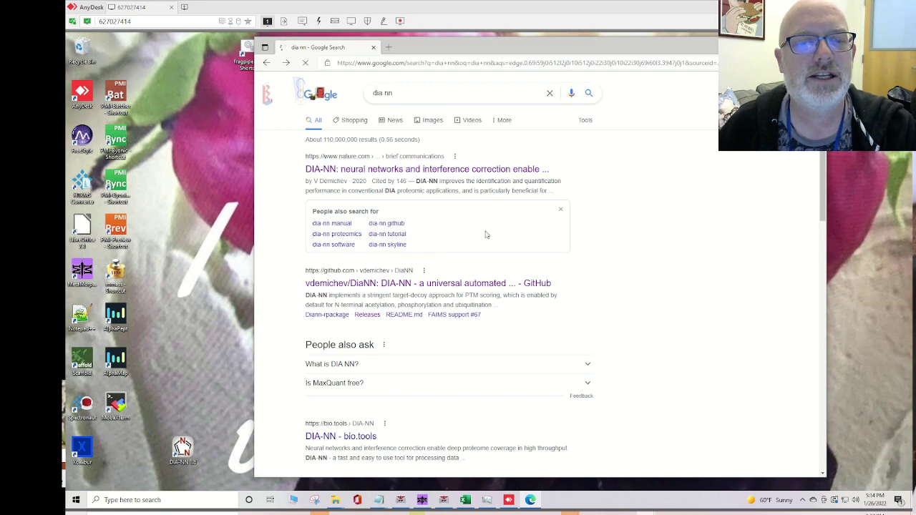
- Scroll the README and open the DIA-NN 1.8 release page
{"action": "scroll", "coordinate": [429, 287], "scroll_direction": "down", "scroll_amount": 3}
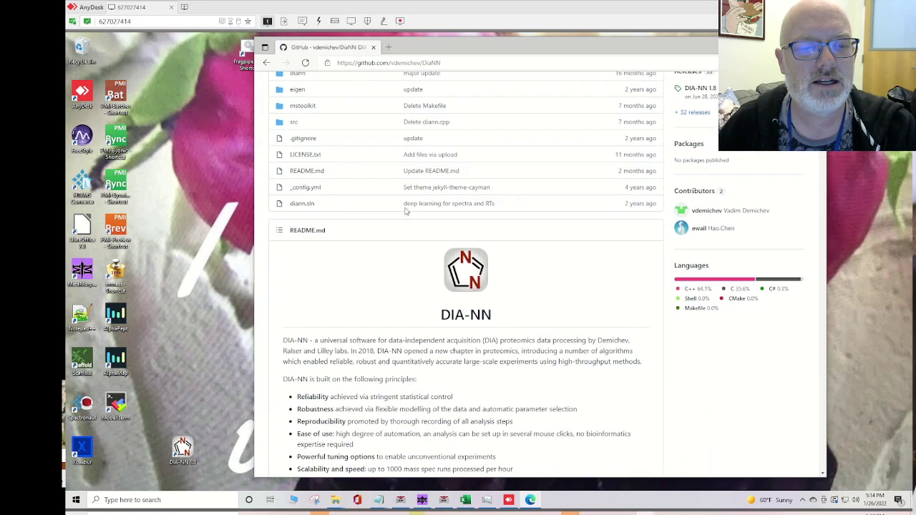
{"action": "scroll", "coordinate": [435, 318], "scroll_direction": "down", "scroll_amount": 1}
{"action": "scroll", "coordinate": [434, 318], "scroll_direction": "down", "scroll_amount": 3}
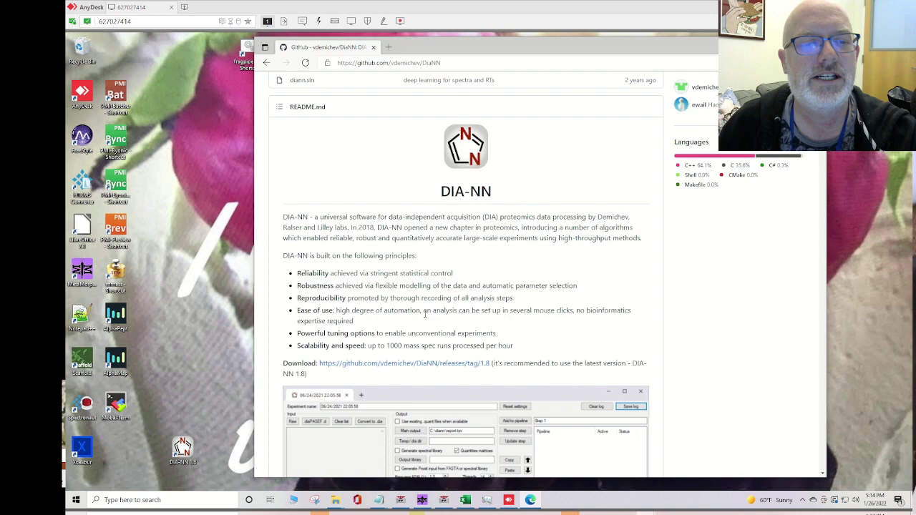
{"action": "scroll", "coordinate": [427, 250], "scroll_direction": "down", "scroll_amount": 10}
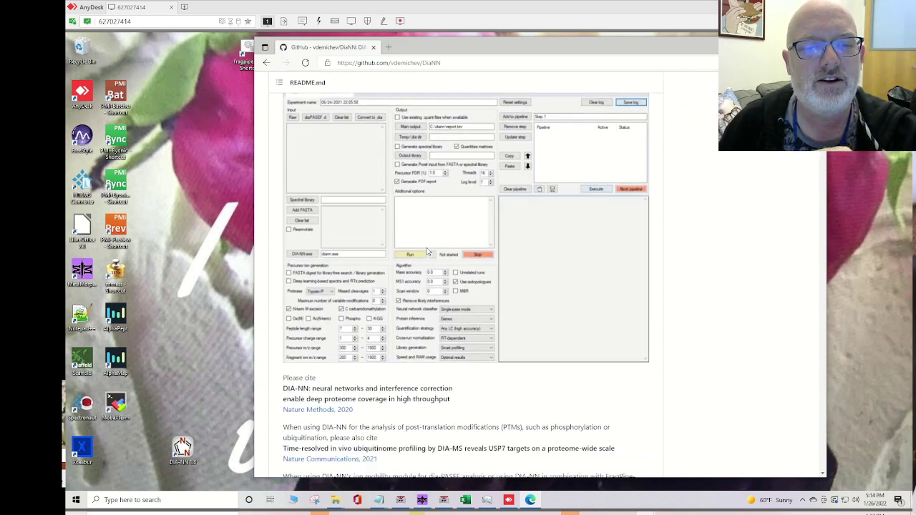
{"action": "scroll", "coordinate": [427, 251], "scroll_direction": "down", "scroll_amount": 4}
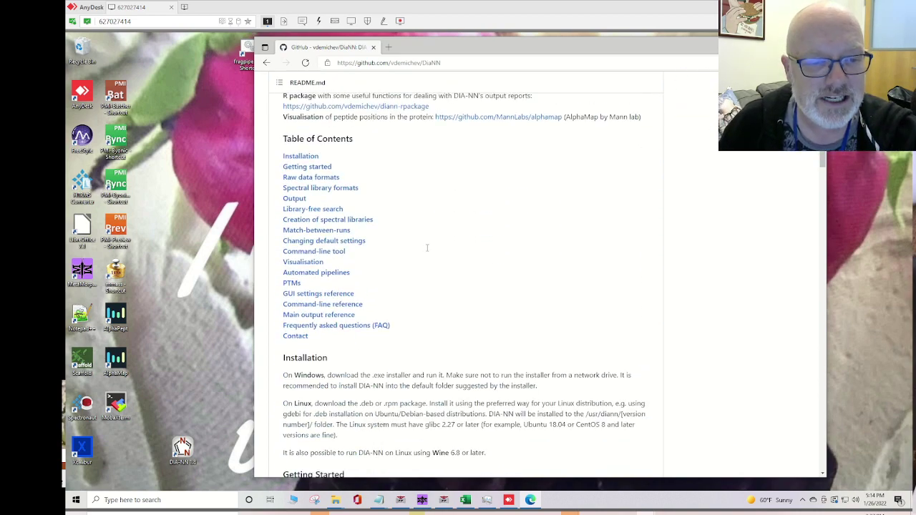
{"action": "scroll", "coordinate": [427, 250], "scroll_direction": "up", "scroll_amount": 15}
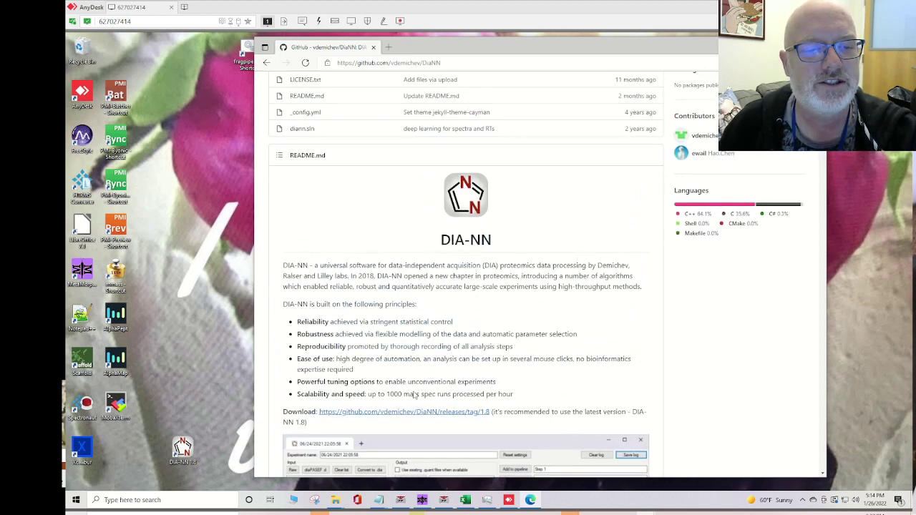
{"action": "scroll", "coordinate": [415, 396], "scroll_direction": "down", "scroll_amount": 2}
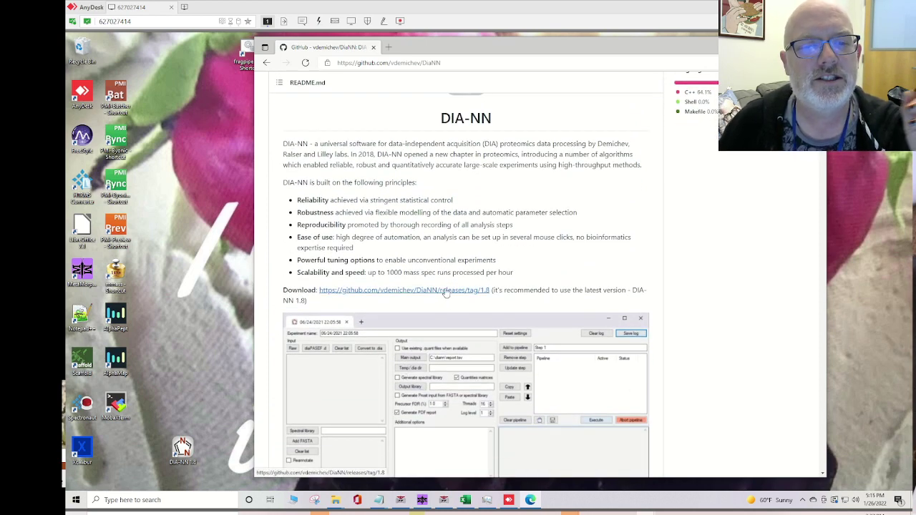
{"action": "left_click", "coordinate": [445, 292]}
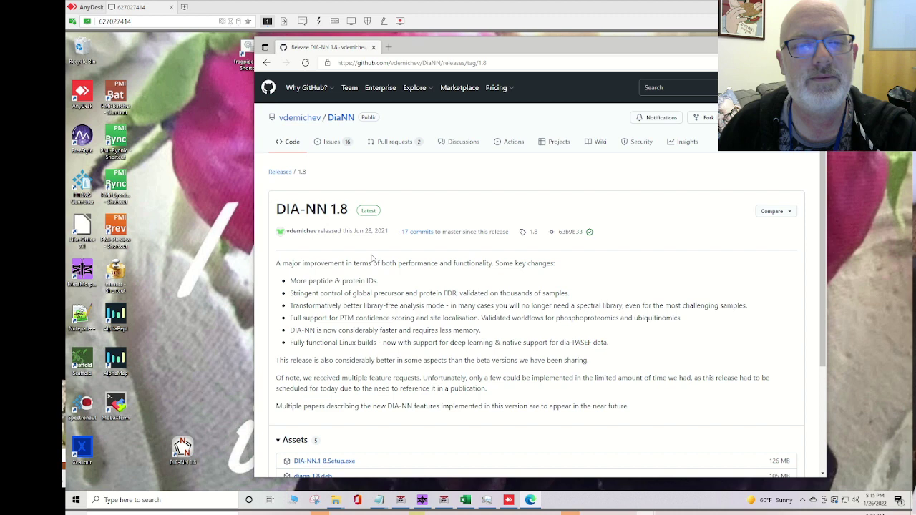
- Download DIA-NN.1_8.Setup.exe, keep it despite the safety warning, and show it in Downloads
{"action": "scroll", "coordinate": [372, 259], "scroll_direction": "down", "scroll_amount": 1}
{"action": "scroll", "coordinate": [373, 259], "scroll_direction": "down", "scroll_amount": 2}
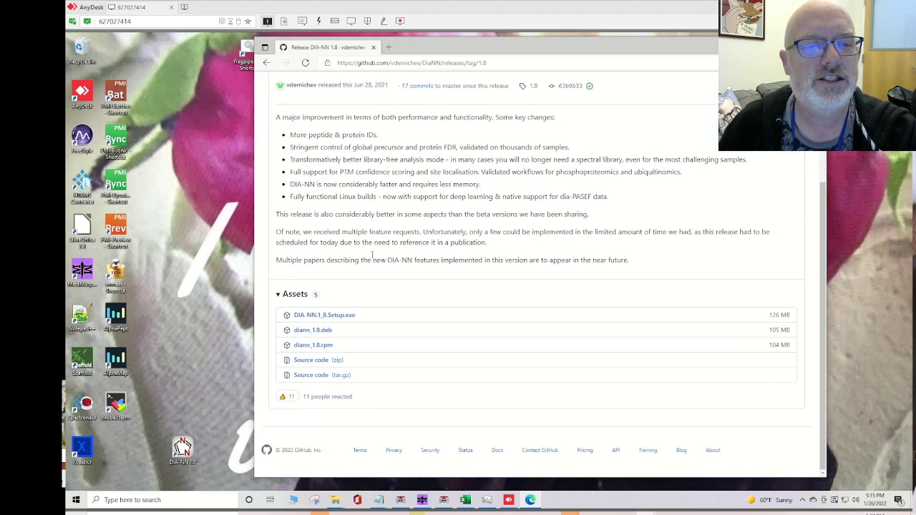
{"action": "left_click", "coordinate": [334, 317]}
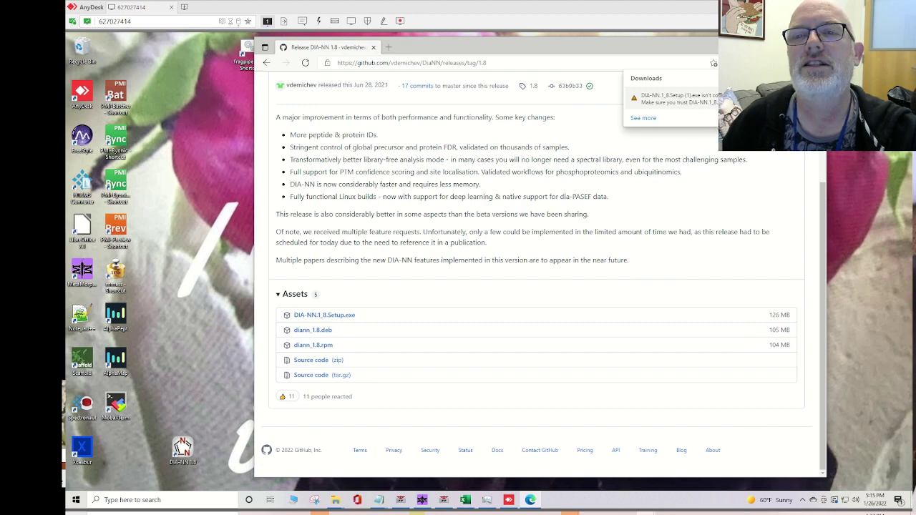
{"action": "left_click", "coordinate": [707, 98]}
{"action": "left_click", "coordinate": [700, 128]}
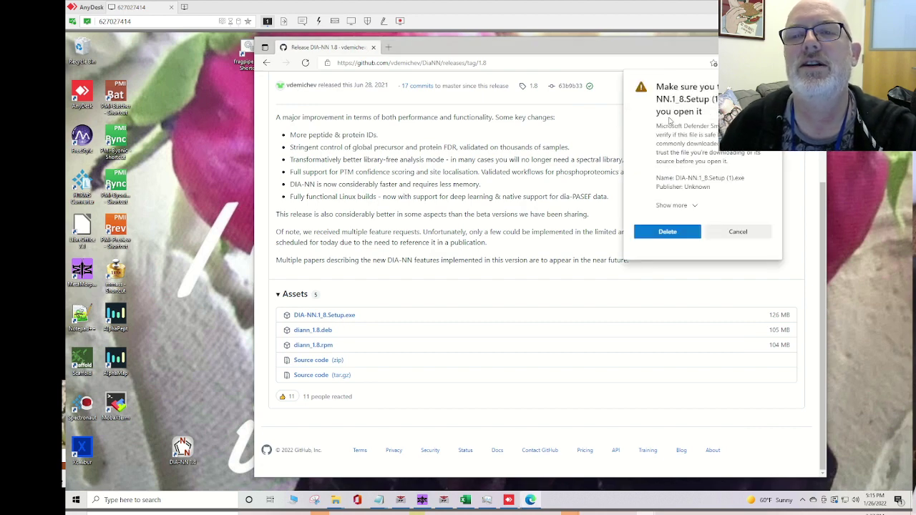
{"action": "left_click", "coordinate": [690, 206]}
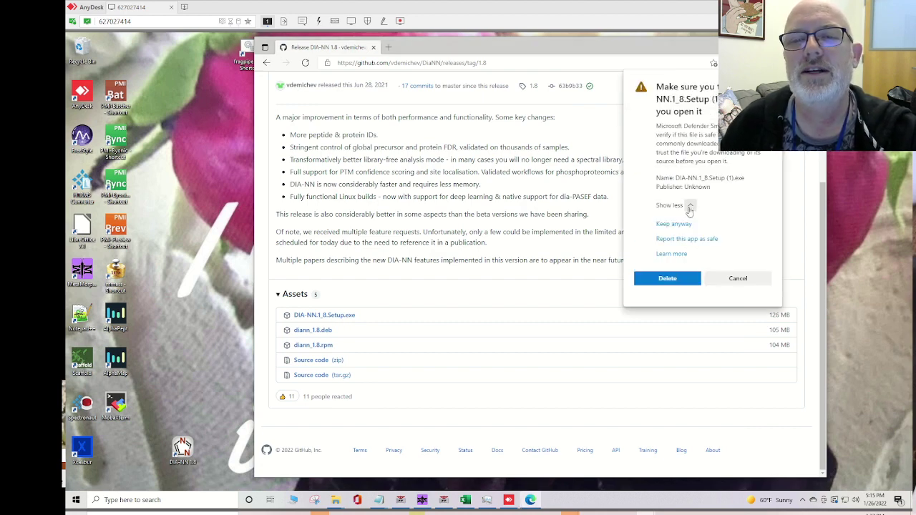
{"action": "left_click", "coordinate": [674, 224]}
{"action": "left_click", "coordinate": [632, 136]}
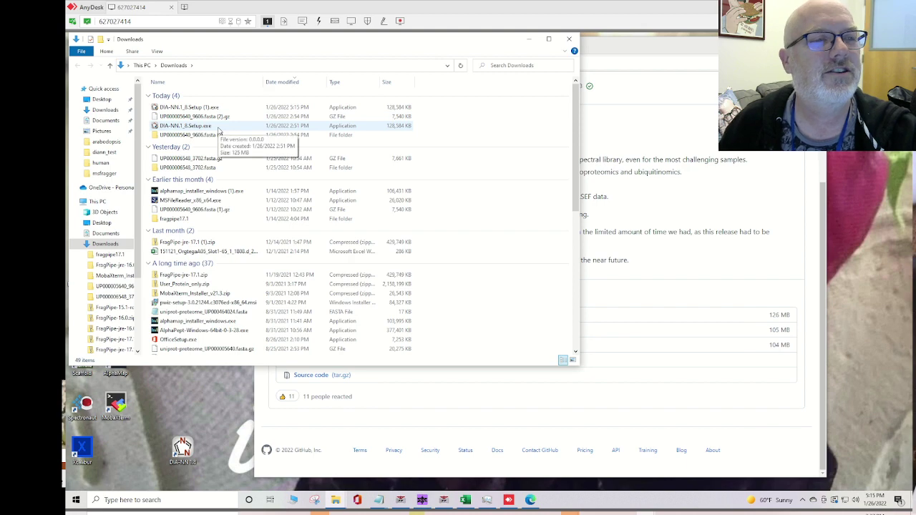
- Launch the DIA-NN 1.8 setup, cancel it after the welcome page, and close Explorer and Edge
{"action": "double_click", "coordinate": [221, 127]}
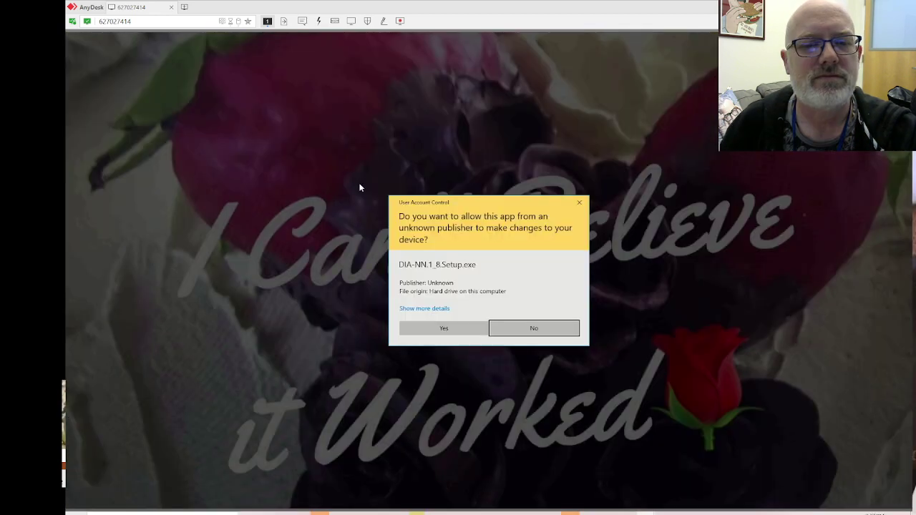
{"action": "left_click", "coordinate": [443, 328]}
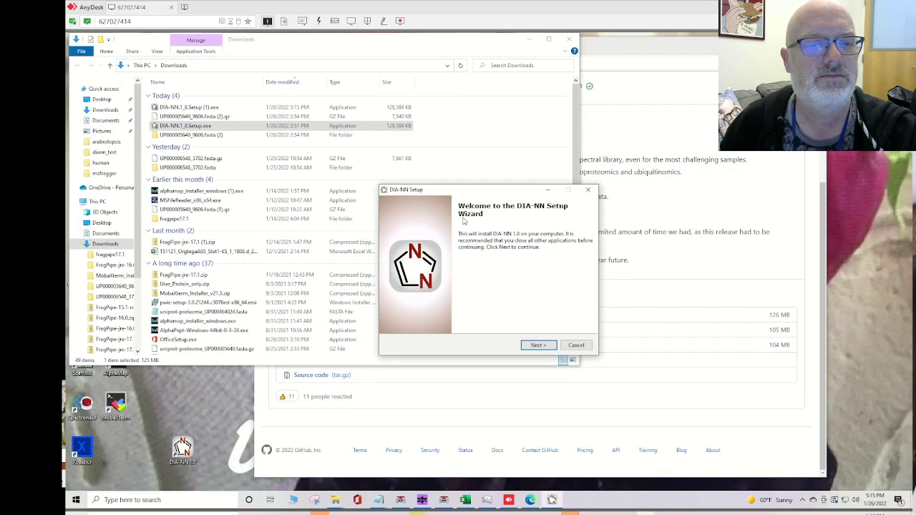
{"action": "left_click", "coordinate": [539, 345]}
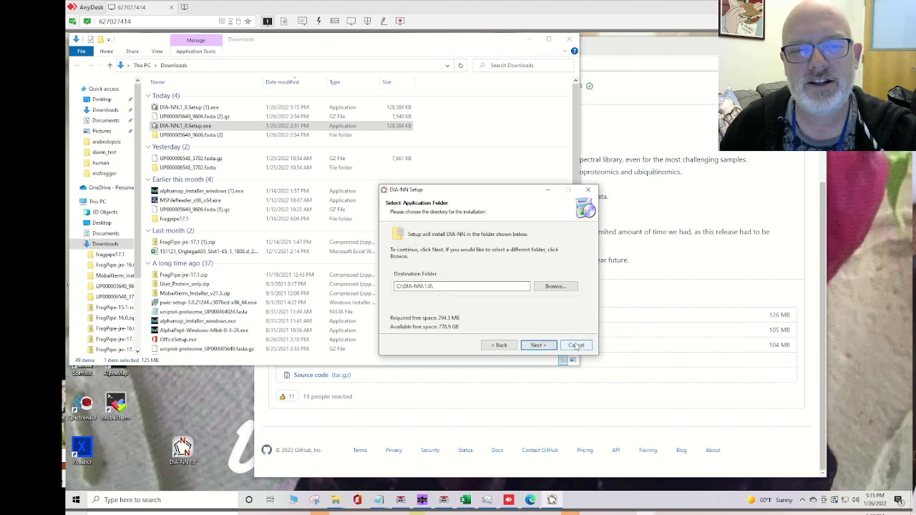
{"action": "left_click", "coordinate": [576, 346]}
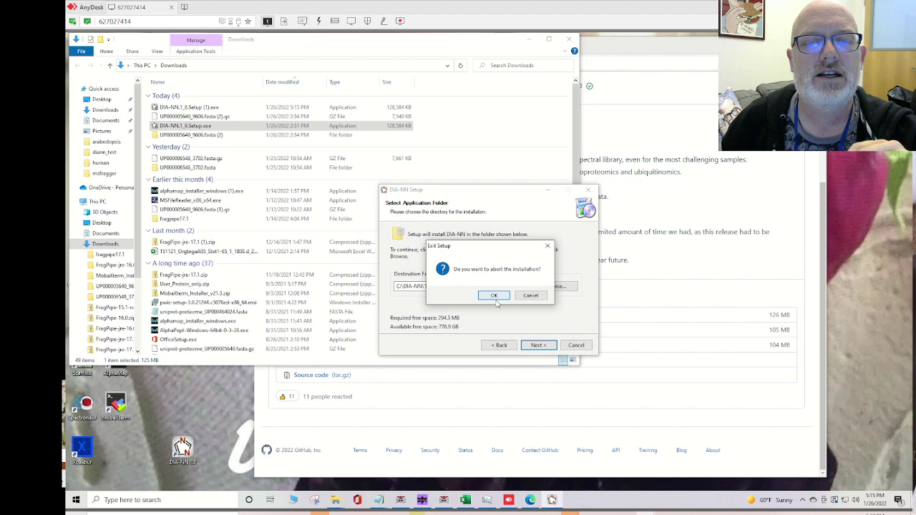
{"action": "left_click", "coordinate": [494, 295]}
{"action": "left_click", "coordinate": [569, 38]}
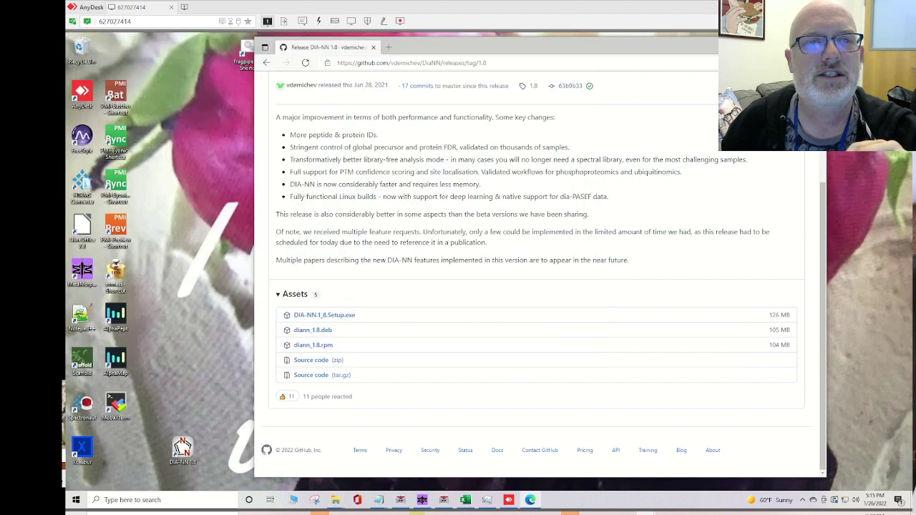
{"action": "key", "text": "alt+F4"}
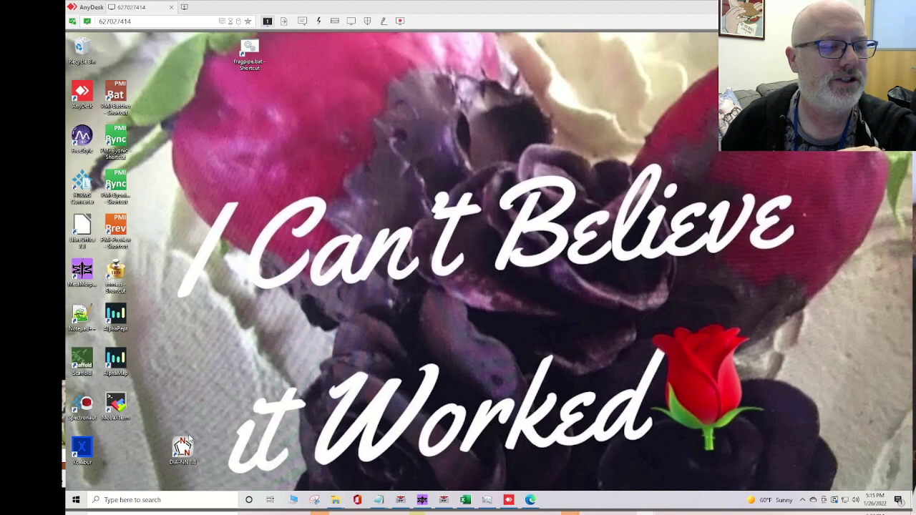
{"action": "left_click_drag", "start_coordinate": [187, 440], "coordinate": [209, 337]}
{"action": "left_click", "coordinate": [118, 501]}
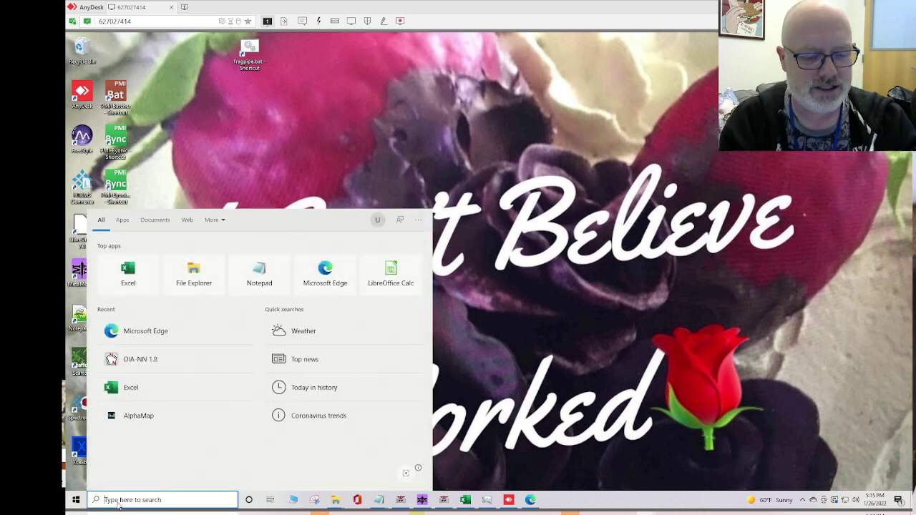
{"action": "type", "text": "dia"}
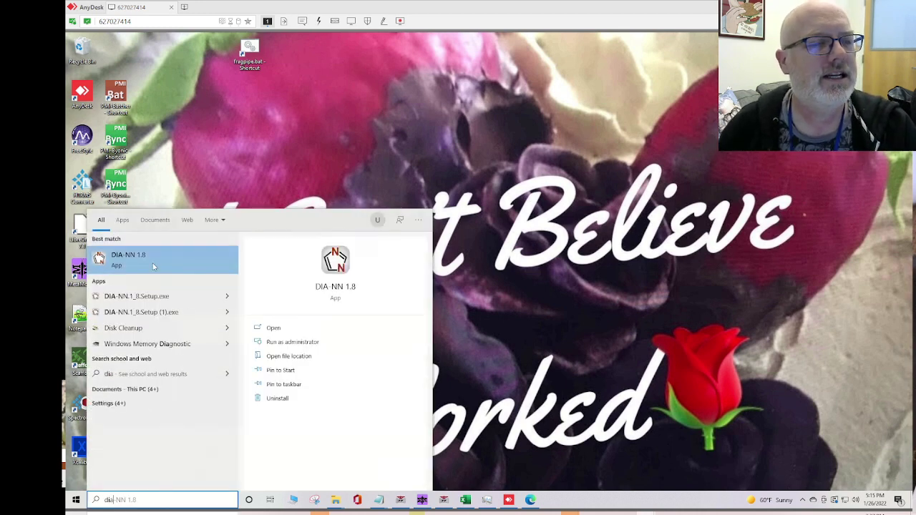
{"action": "left_click", "coordinate": [152, 261]}
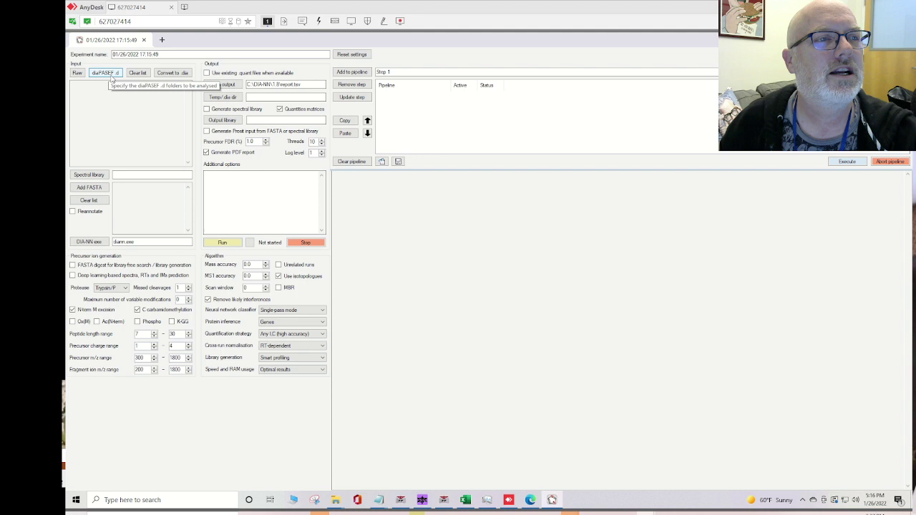
{"action": "left_click", "coordinate": [105, 73]}
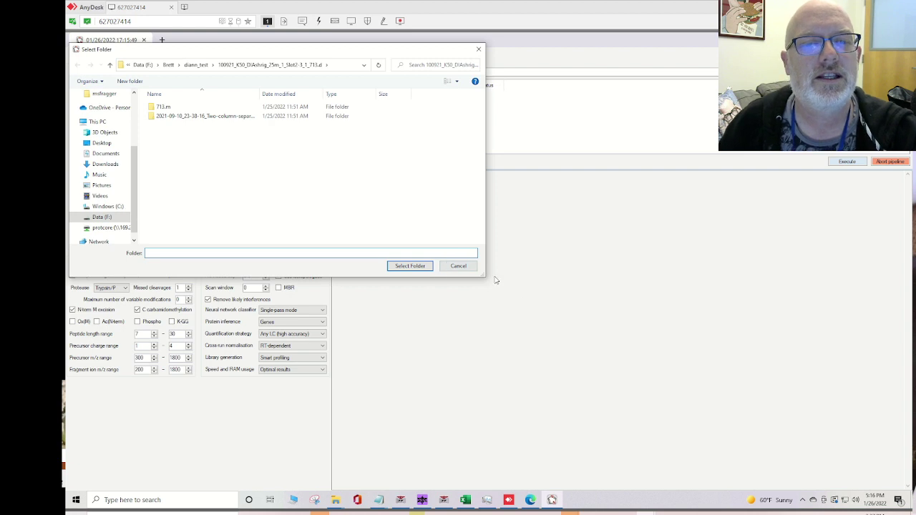
{"action": "left_click", "coordinate": [472, 269]}
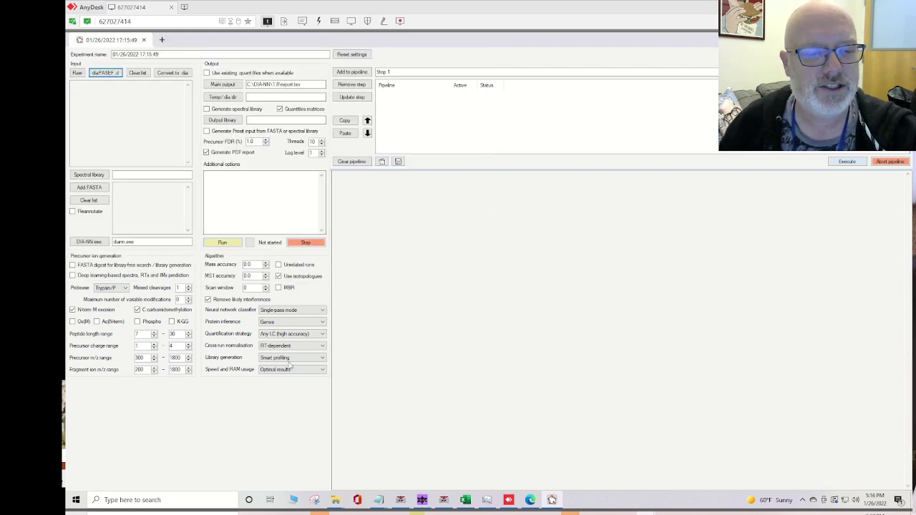
- Go to uniprot.org and search its Proteomes for 'human'
{"action": "left_click", "coordinate": [535, 505]}
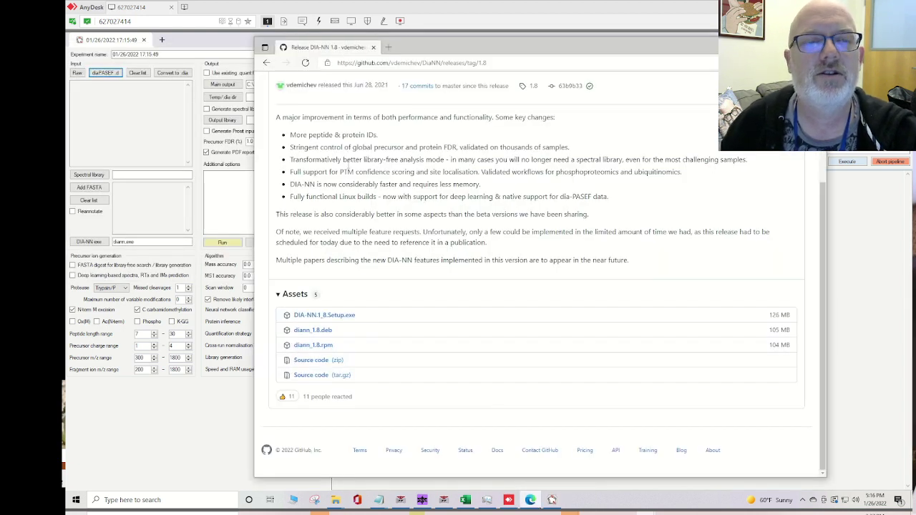
{"action": "left_click", "coordinate": [403, 63]}
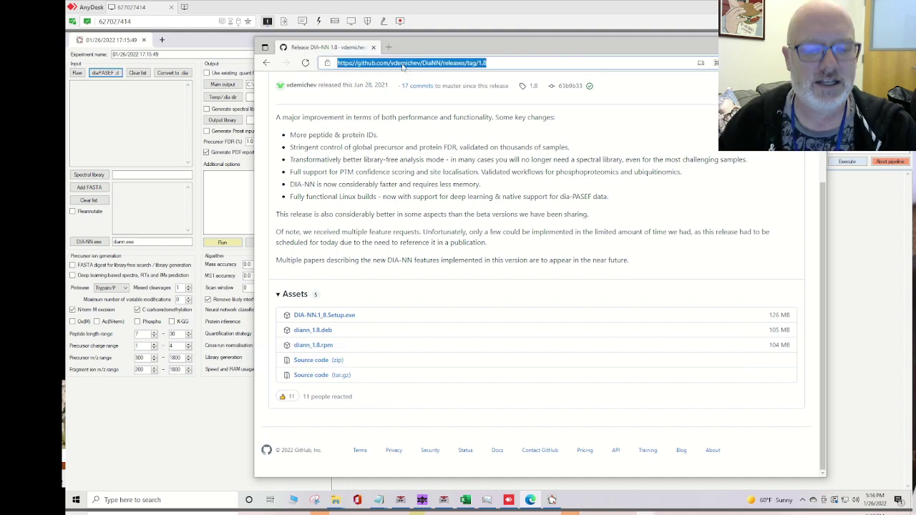
{"action": "type", "text": "uniprot.org"}
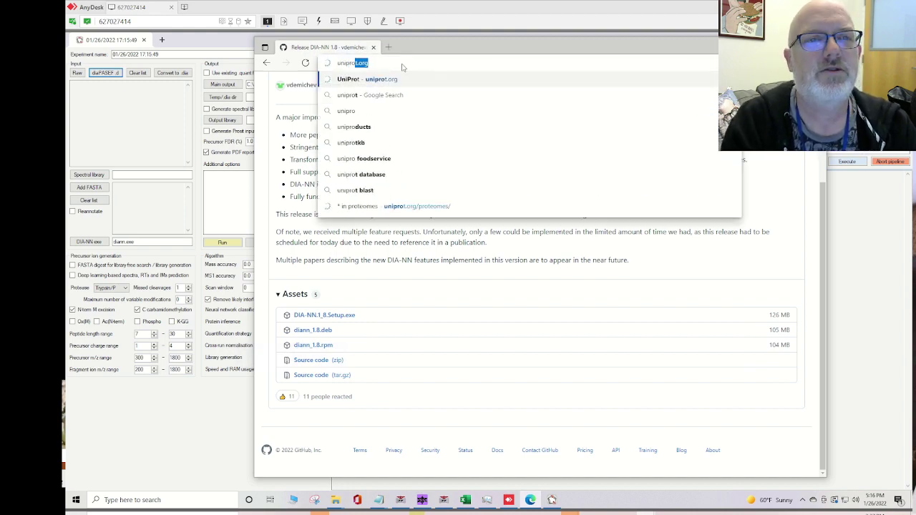
{"action": "key", "text": "Return"}
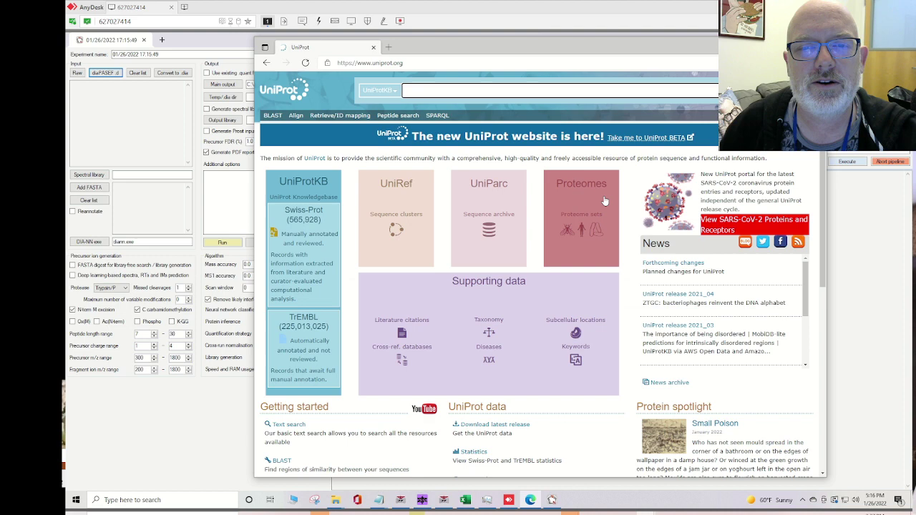
{"action": "left_click", "coordinate": [604, 201]}
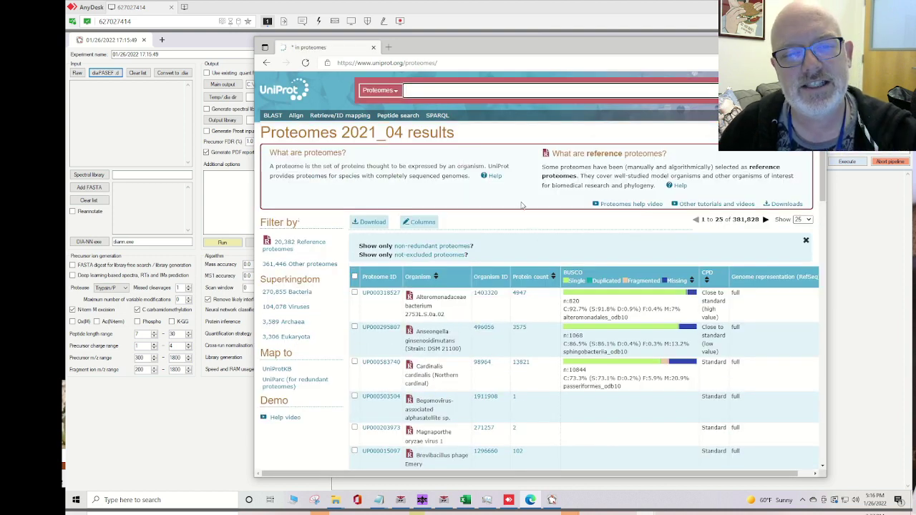
{"action": "left_click", "coordinate": [466, 92]}
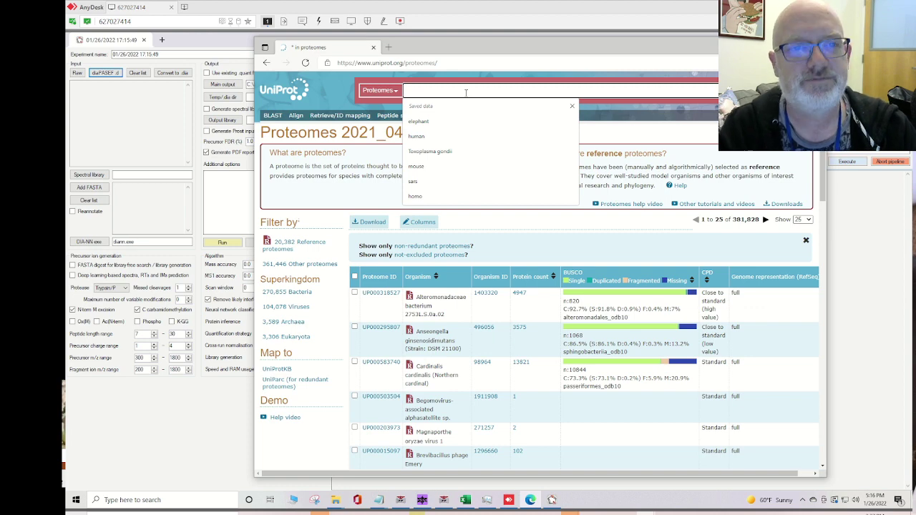
{"action": "type", "text": "h"}
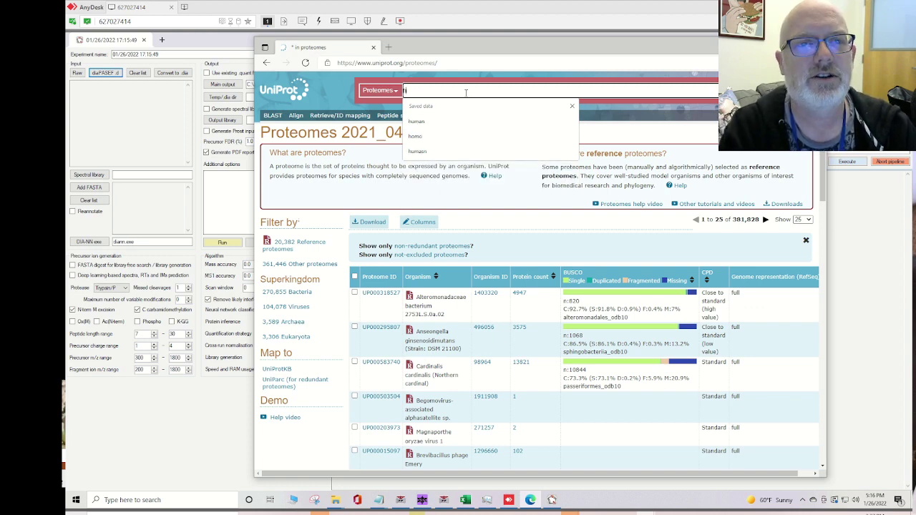
{"action": "type", "text": "uman"}
{"action": "key", "text": "Return"}
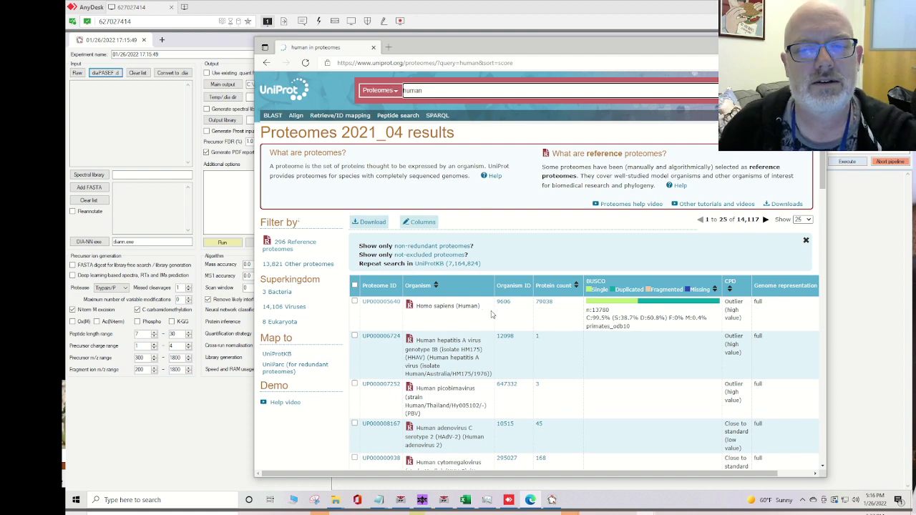
- Open proteome UP000005640, download its one-protein-per-gene FASTA, and show the file in Downloads
{"action": "scroll", "coordinate": [474, 322], "scroll_direction": "down", "scroll_amount": 2}
{"action": "scroll", "coordinate": [478, 325], "scroll_direction": "up", "scroll_amount": 2}
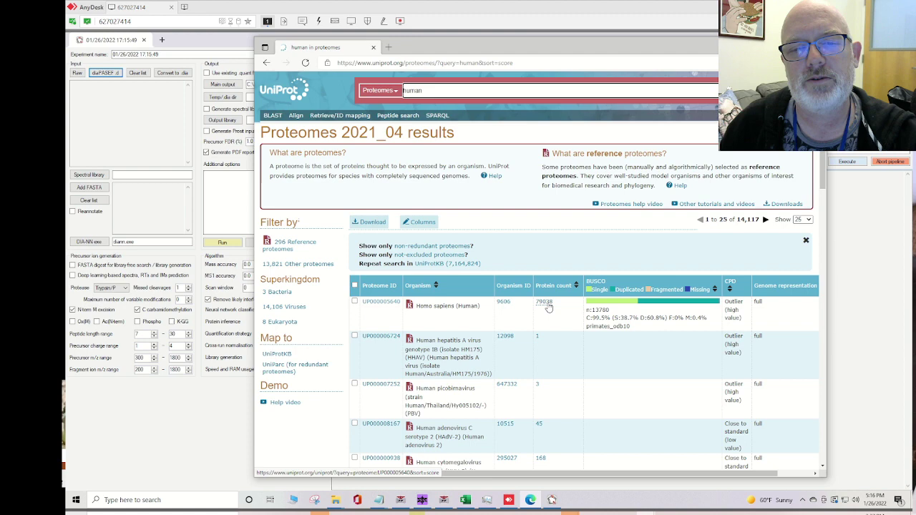
{"action": "scroll", "coordinate": [544, 308], "scroll_direction": "down", "scroll_amount": 1}
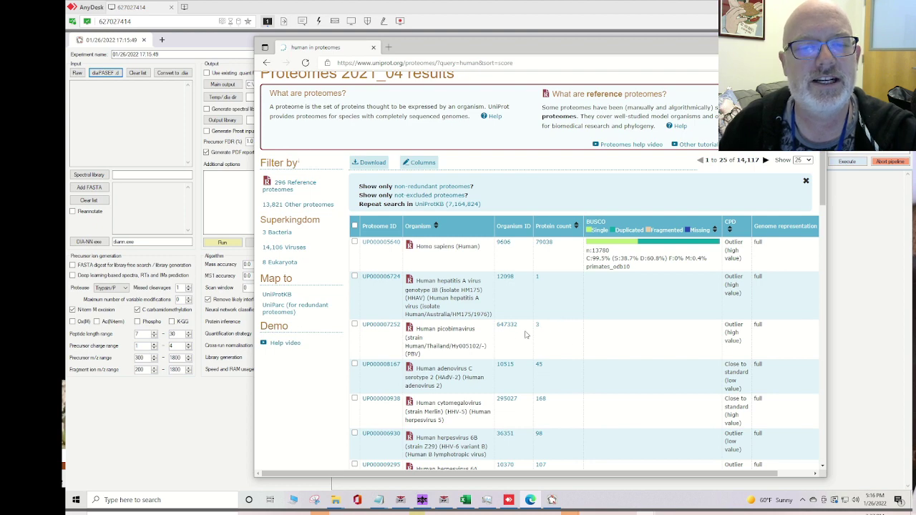
{"action": "scroll", "coordinate": [516, 330], "scroll_direction": "up", "scroll_amount": 1}
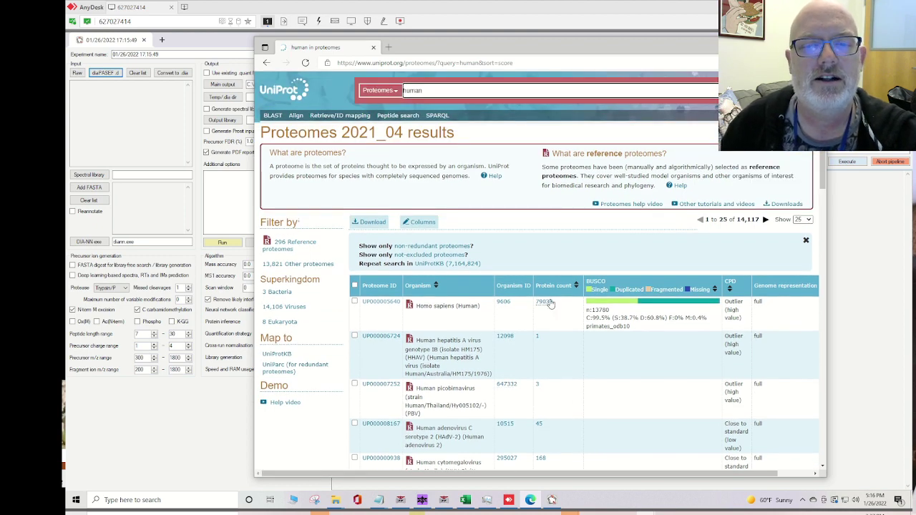
{"action": "left_click", "coordinate": [380, 304]}
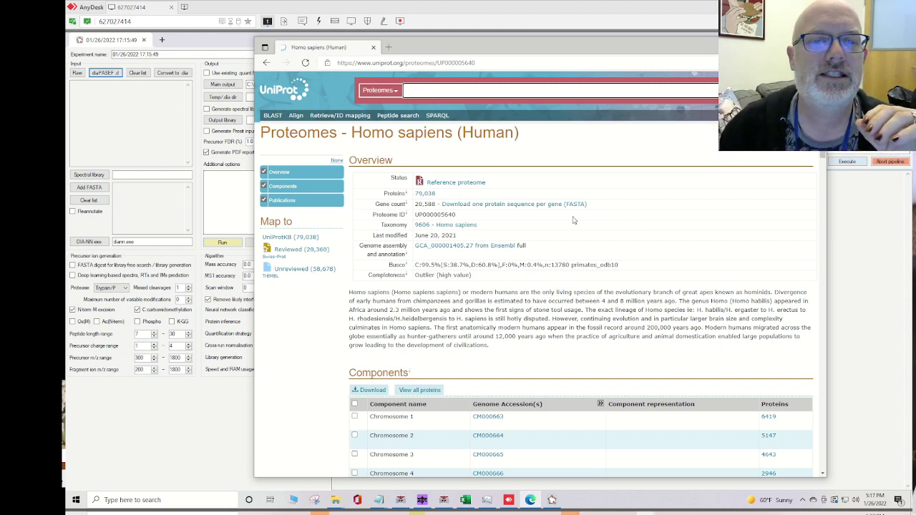
{"action": "left_click", "coordinate": [533, 208]}
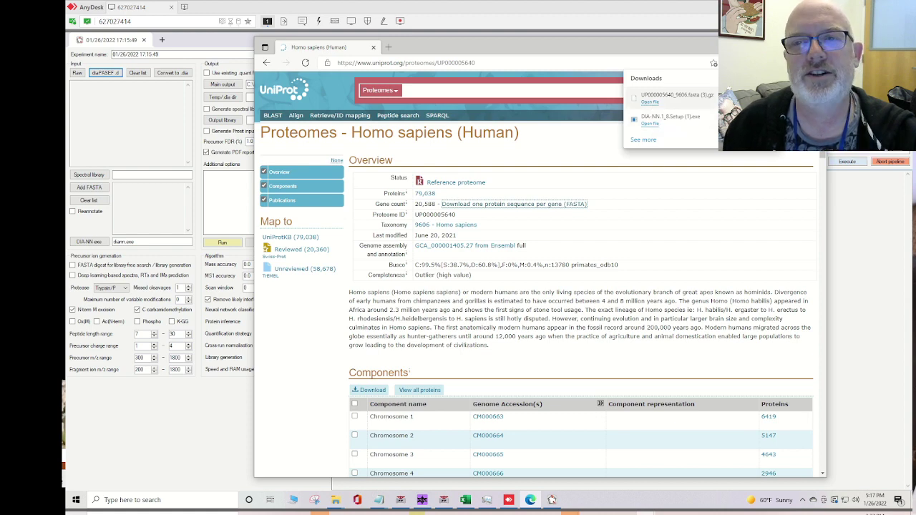
{"action": "left_click", "coordinate": [650, 102]}
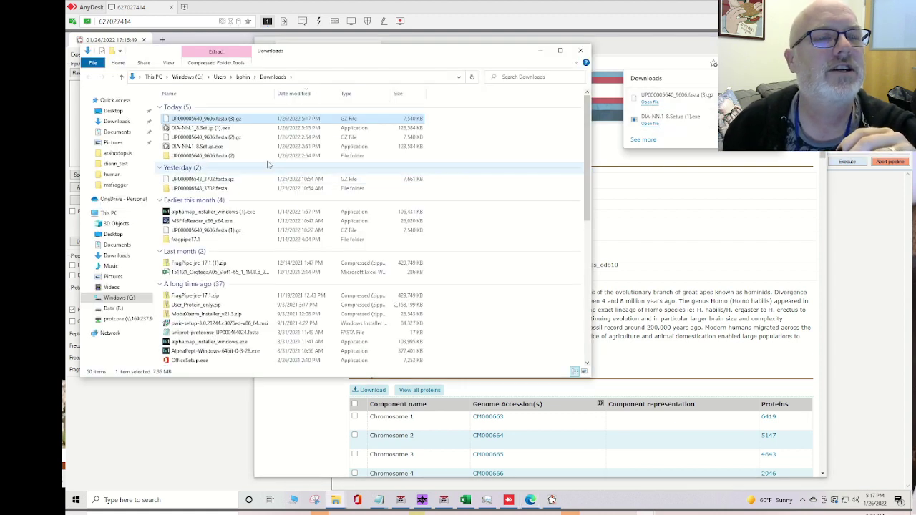
- Extract UP000005640_9606.fasta (3).gz to its own folder with 7-Zip, open it, and close Explorer
{"action": "right_click", "coordinate": [235, 121]}
{"action": "mouse_move", "coordinate": [304, 176]}
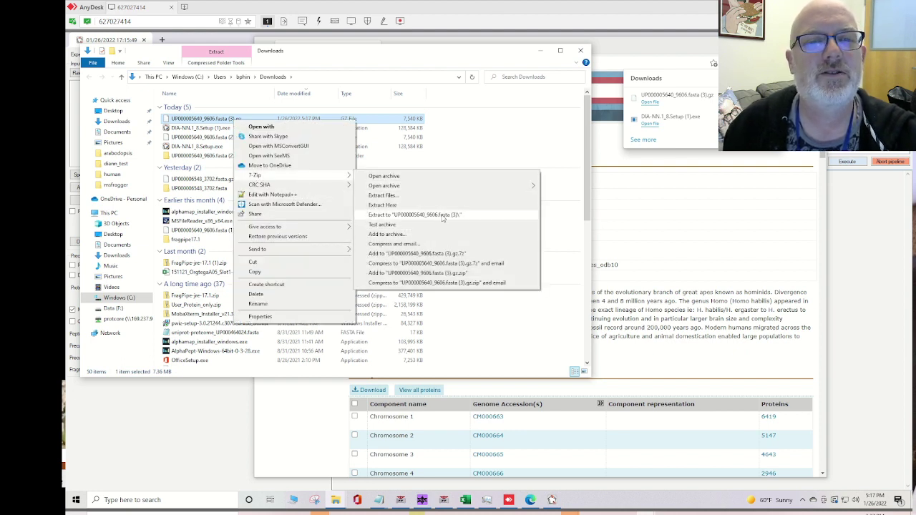
{"action": "left_click", "coordinate": [443, 217]}
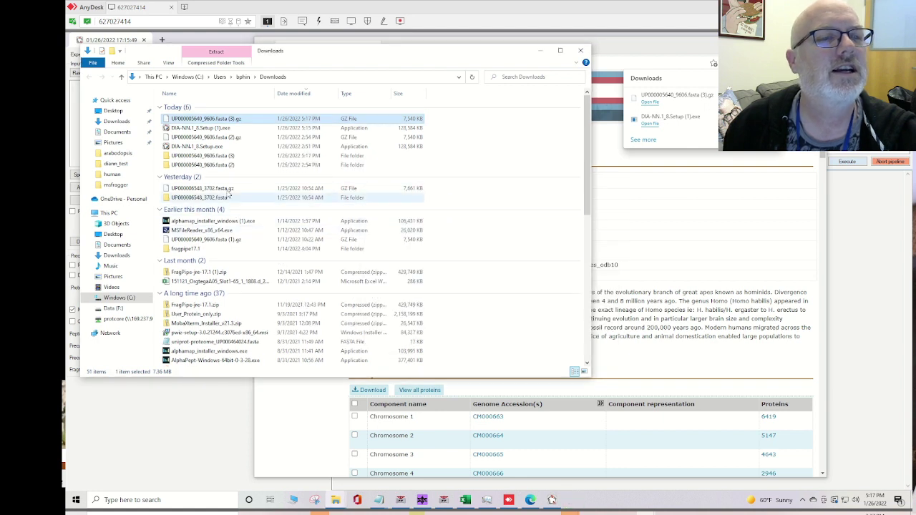
{"action": "double_click", "coordinate": [228, 157]}
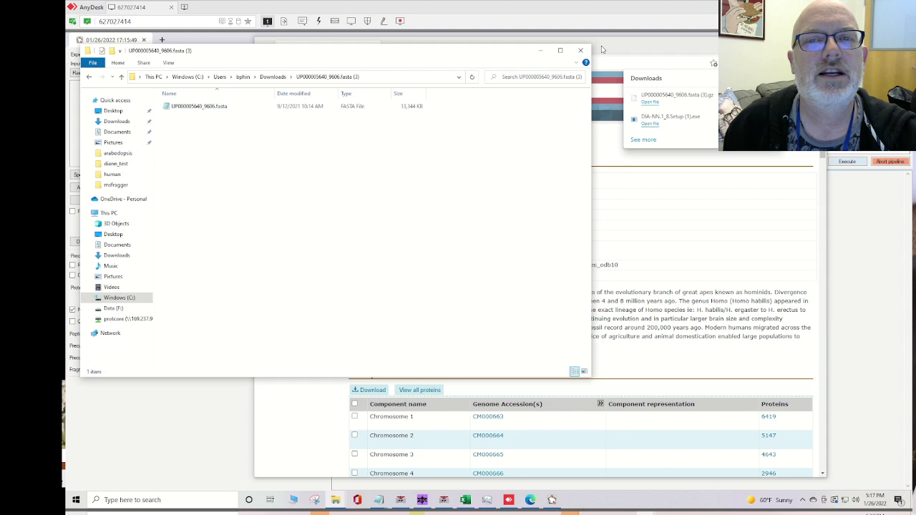
{"action": "left_click", "coordinate": [581, 50]}
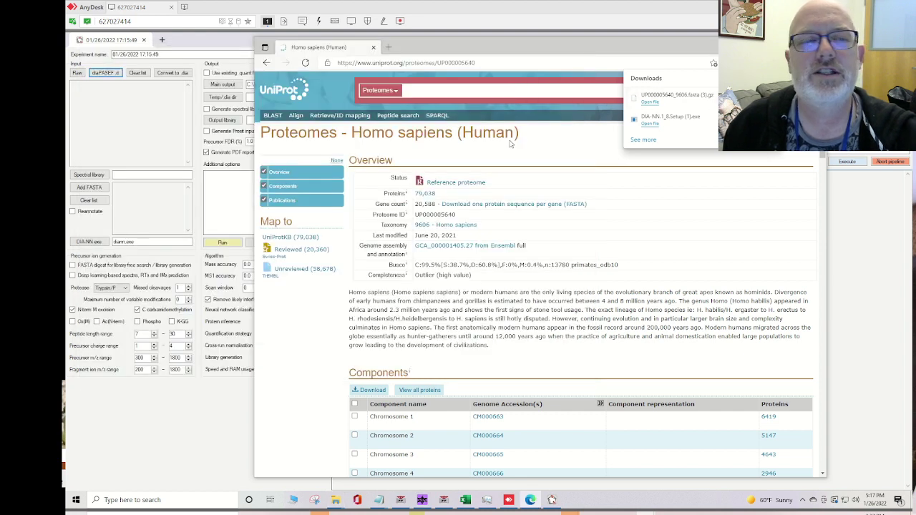
- Add Downloads\UP000005640_9606.fasta (3)\UP000005640_9606.fasta as DIA-NN's FASTA file
{"action": "left_click", "coordinate": [551, 499]}
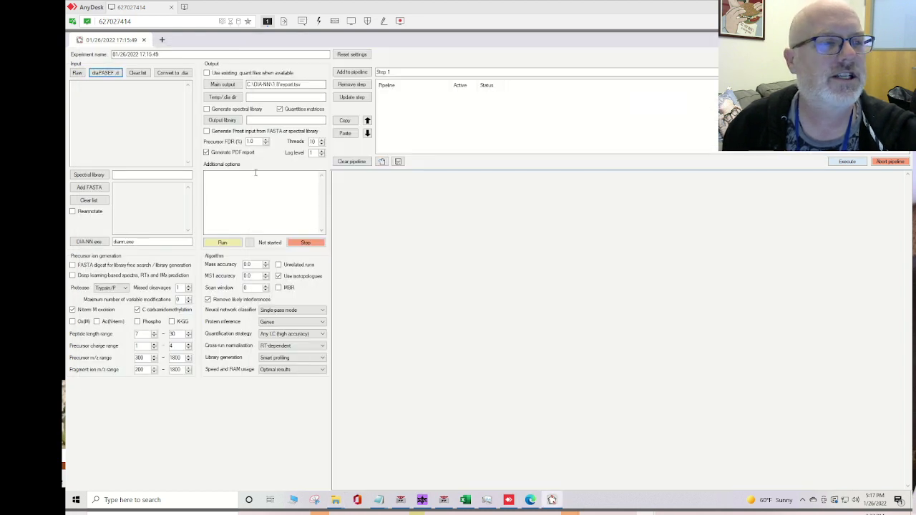
{"action": "left_click", "coordinate": [90, 187]}
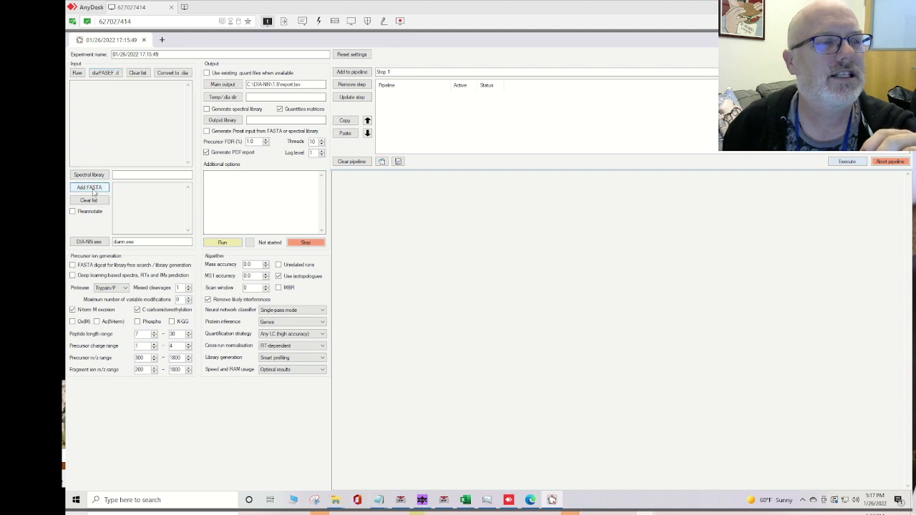
{"action": "scroll", "coordinate": [100, 186], "scroll_direction": "up", "scroll_amount": 3}
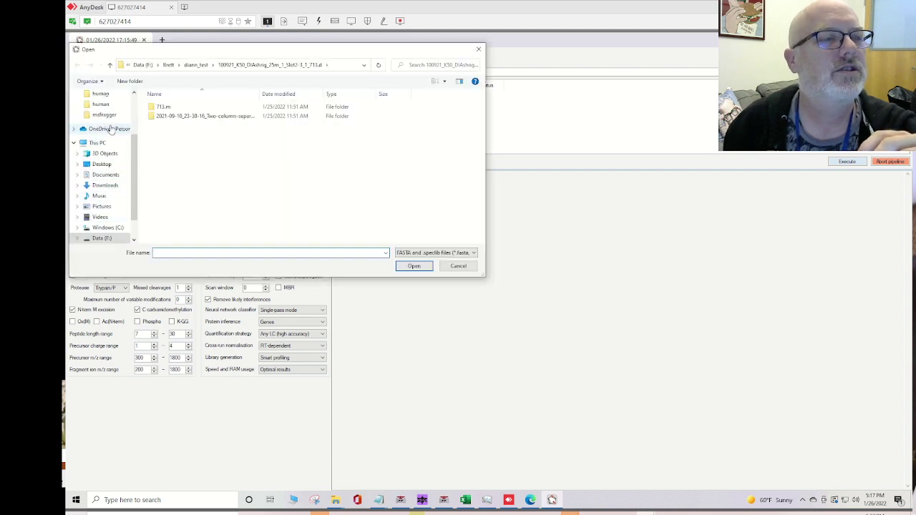
{"action": "left_click", "coordinate": [106, 122]}
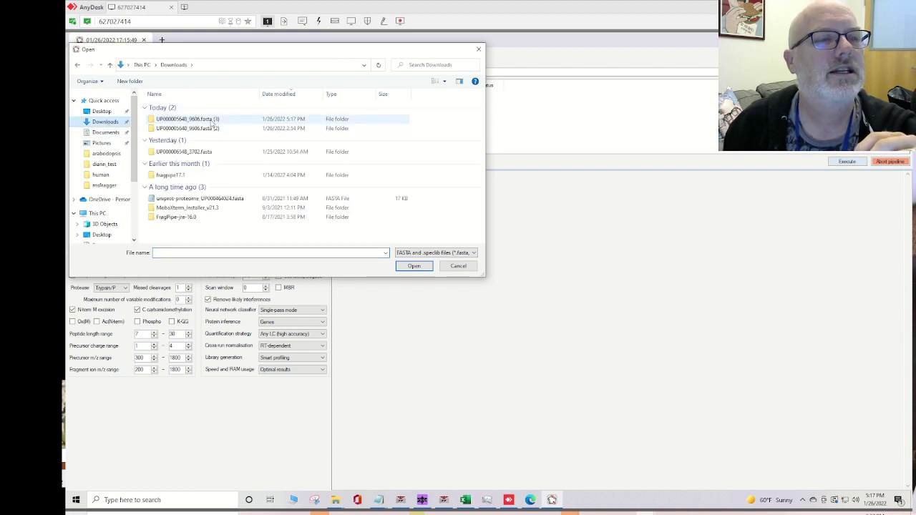
{"action": "double_click", "coordinate": [210, 119]}
{"action": "left_click", "coordinate": [197, 107]}
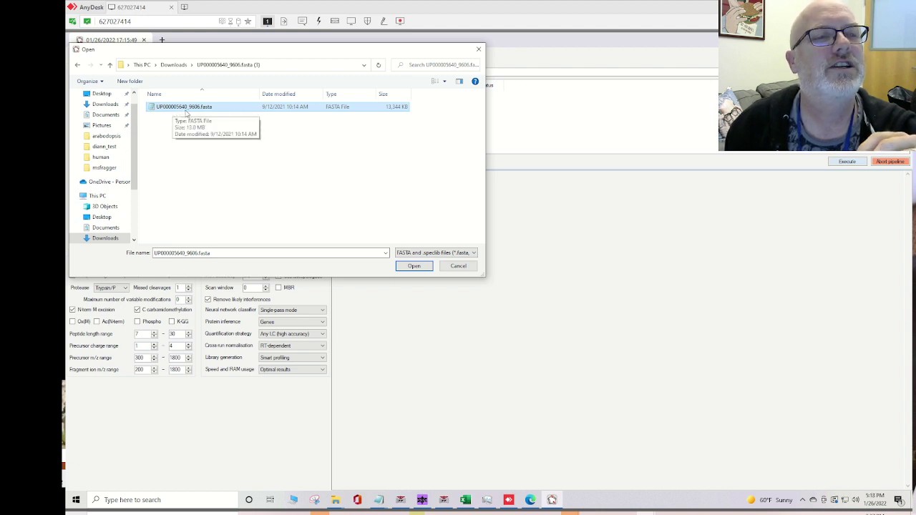
{"action": "left_click", "coordinate": [410, 266]}
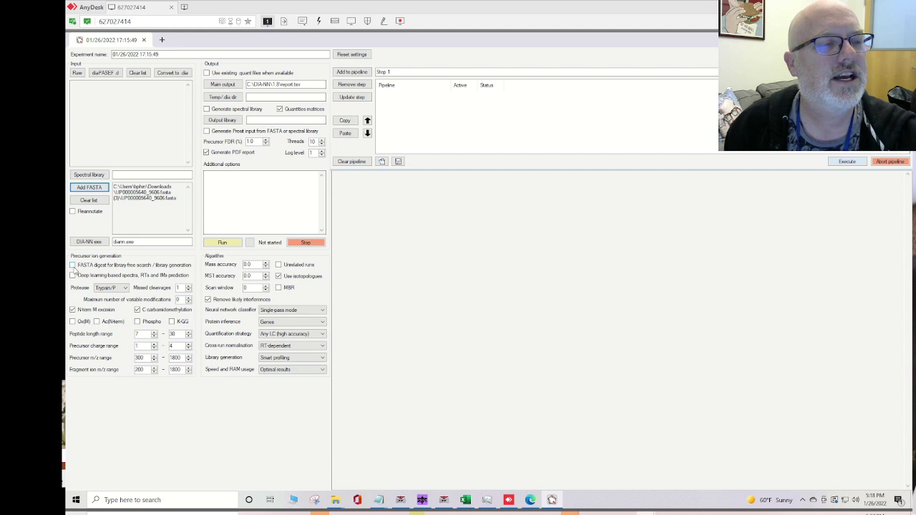
- Enable FASTA digest and deep-learning prediction, and save the main output as F:\Brett\human_uniprot.tsv
{"action": "left_click", "coordinate": [72, 266]}
{"action": "left_click", "coordinate": [73, 276]}
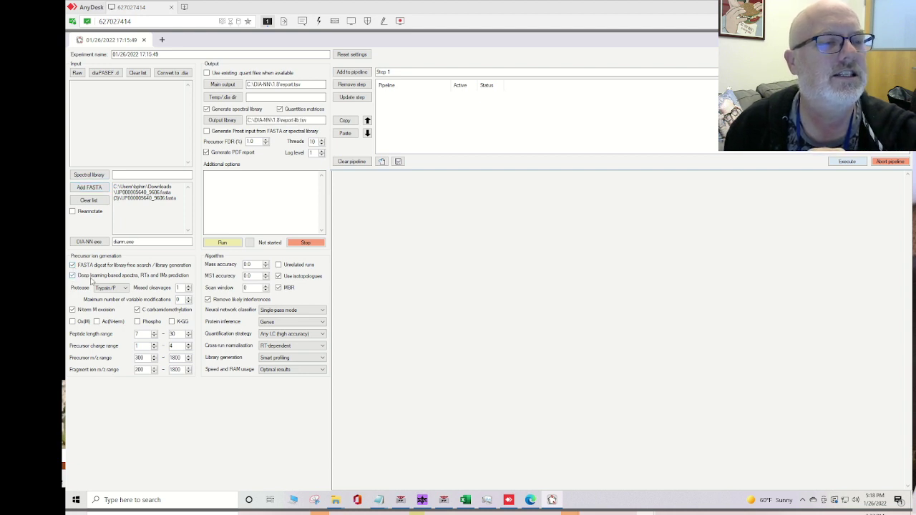
{"action": "left_click", "coordinate": [222, 84]}
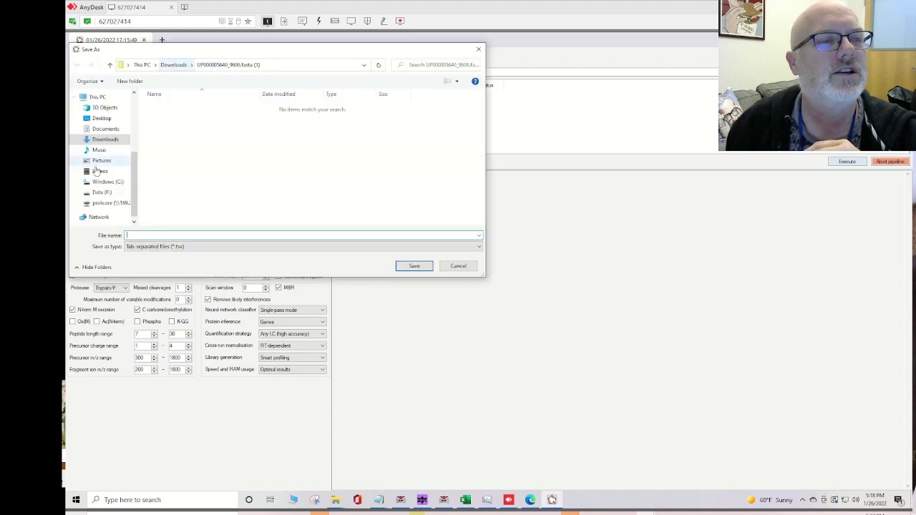
{"action": "left_click", "coordinate": [102, 192]}
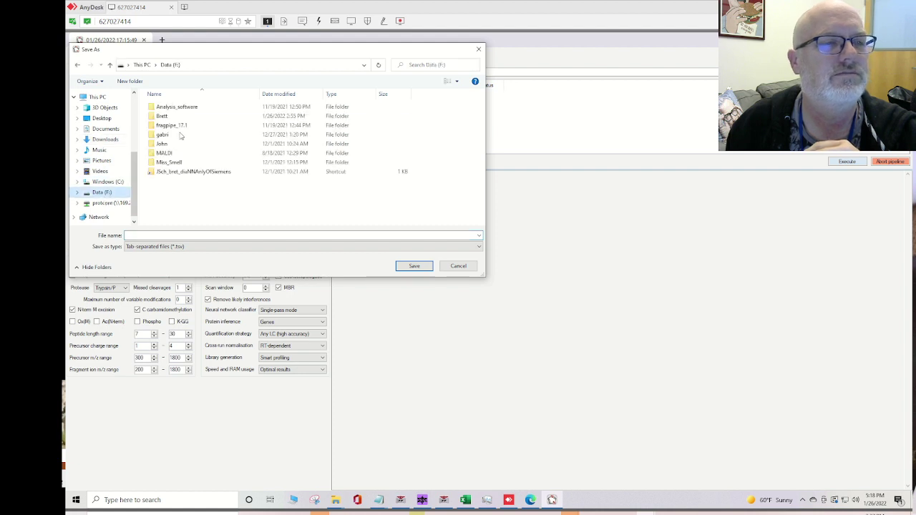
{"action": "double_click", "coordinate": [170, 116]}
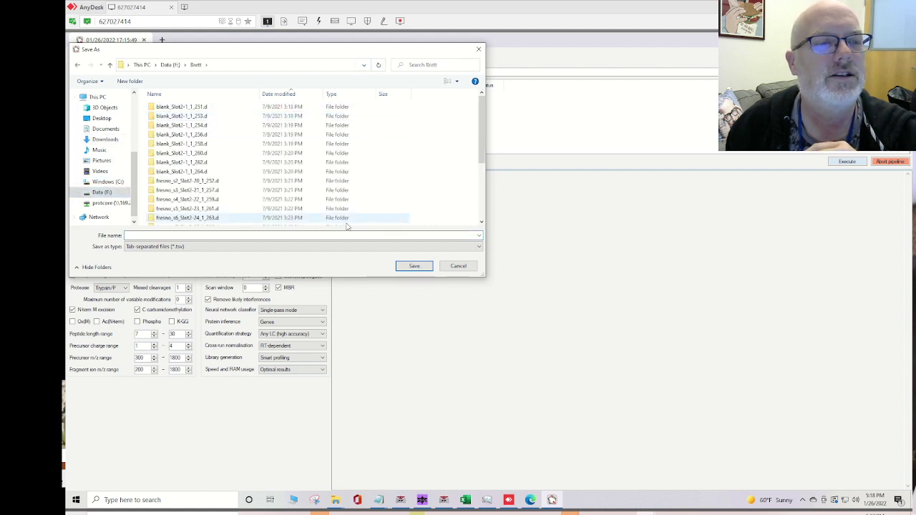
{"action": "scroll", "coordinate": [346, 226], "scroll_direction": "down", "scroll_amount": 3}
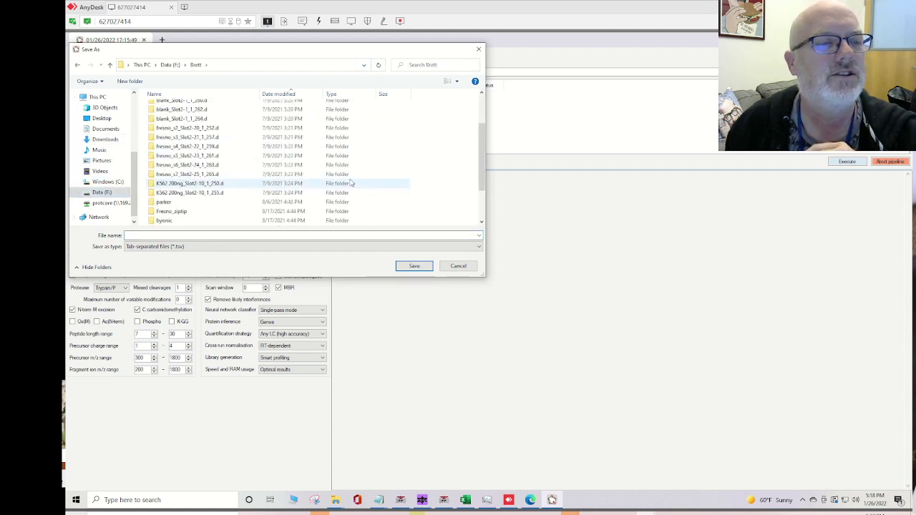
{"action": "left_click", "coordinate": [221, 236]}
{"action": "type", "text": "hum"}
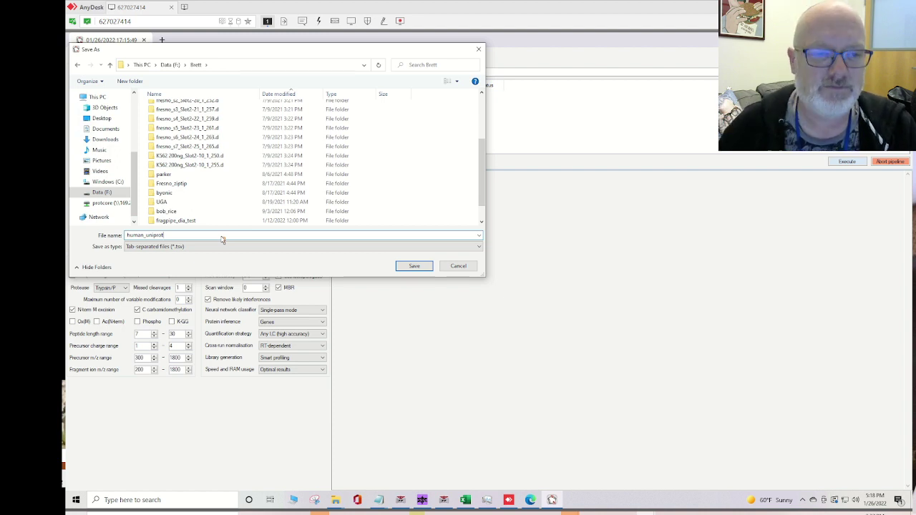
{"action": "type", "text": "an_uniprot"}
{"action": "left_click", "coordinate": [413, 266]}
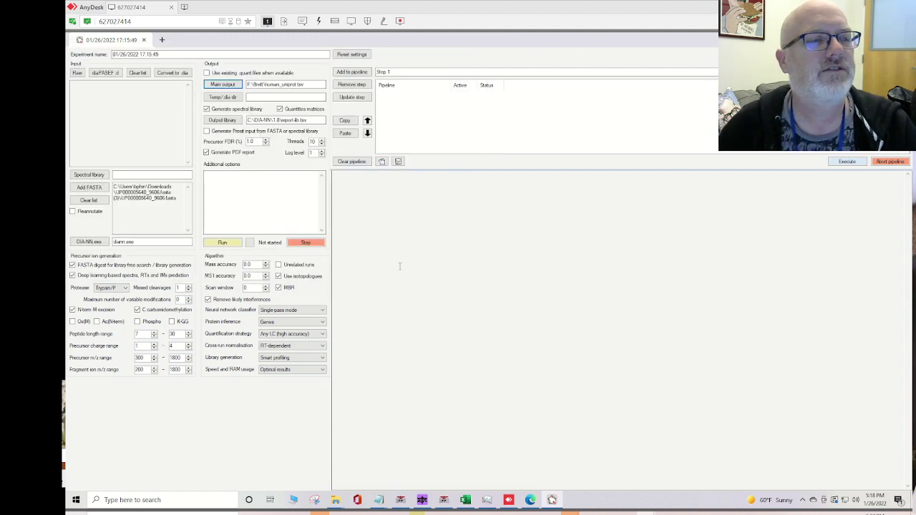
- Start the DIA-NN run and select, then deselect, the log text to review it
{"action": "left_click", "coordinate": [223, 243]}
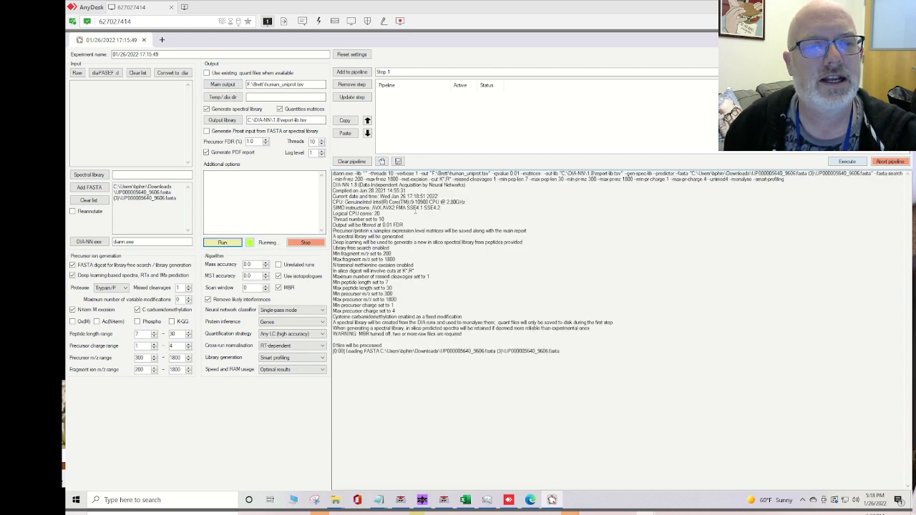
{"action": "left_click_drag", "start_coordinate": [569, 351], "coordinate": [333, 163]}
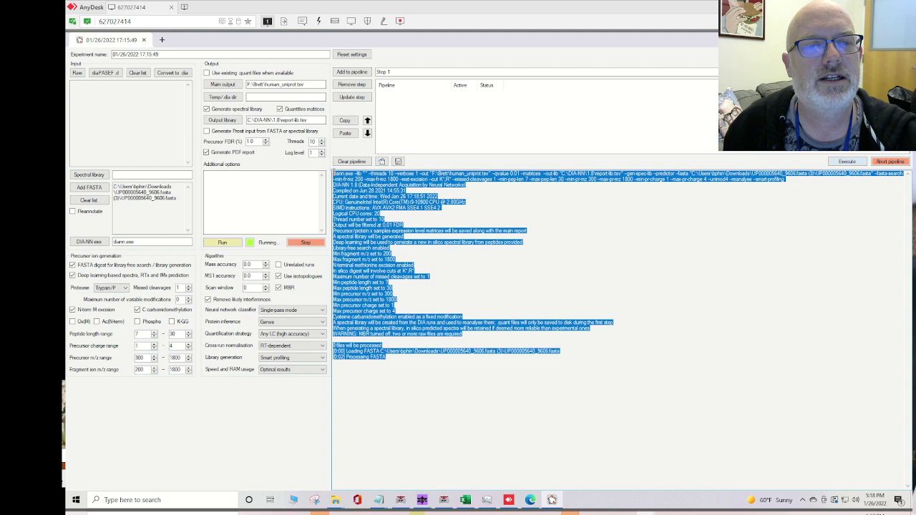
{"action": "left_click", "coordinate": [489, 274]}
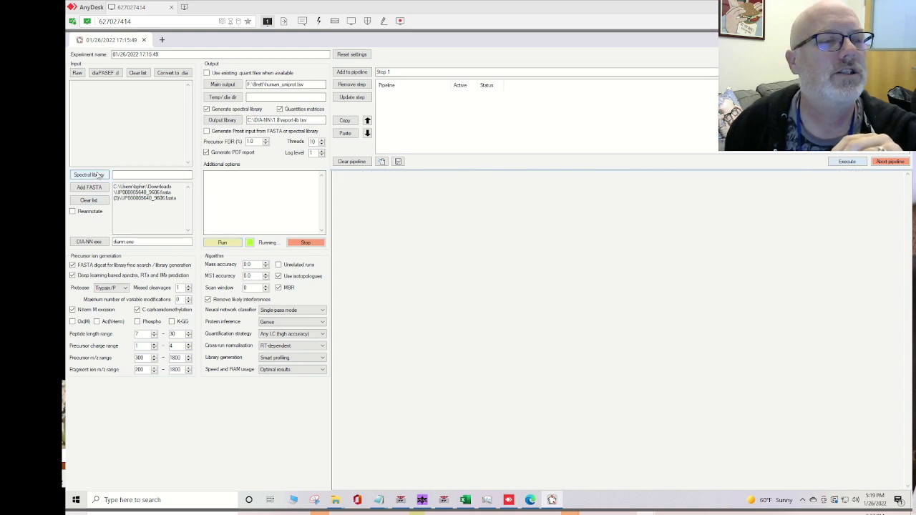
- Load diann_test\humna_lib.predicted.speclib as the spectral library
{"action": "left_click", "coordinate": [100, 176]}
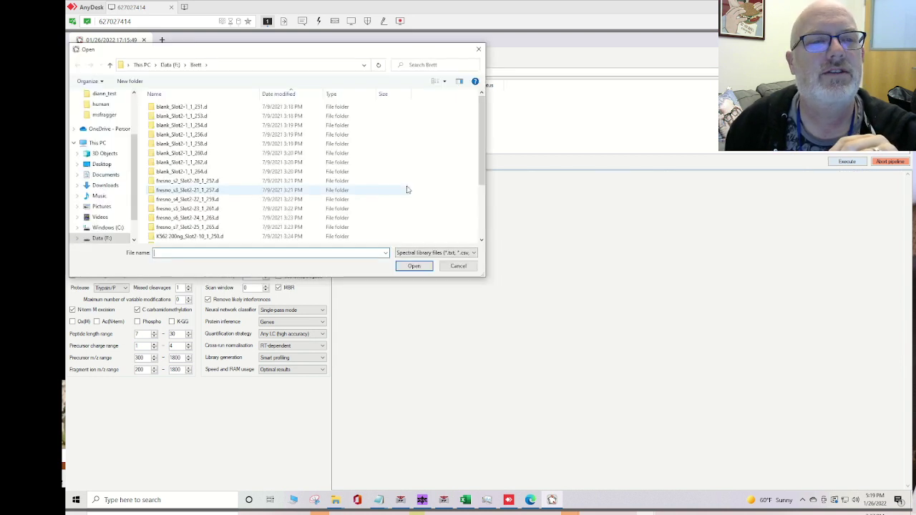
{"action": "scroll", "coordinate": [256, 134], "scroll_direction": "down", "scroll_amount": 3}
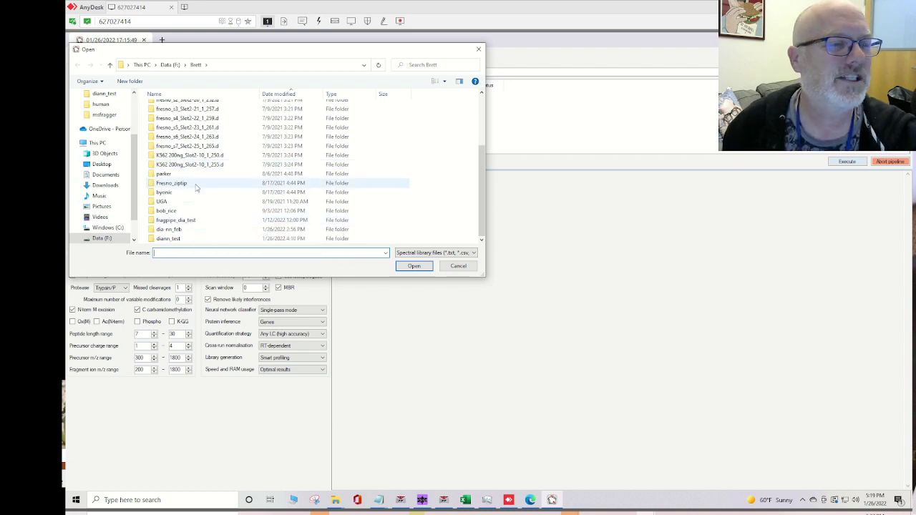
{"action": "scroll", "coordinate": [191, 215], "scroll_direction": "up", "scroll_amount": 1}
{"action": "scroll", "coordinate": [191, 211], "scroll_direction": "down", "scroll_amount": 1}
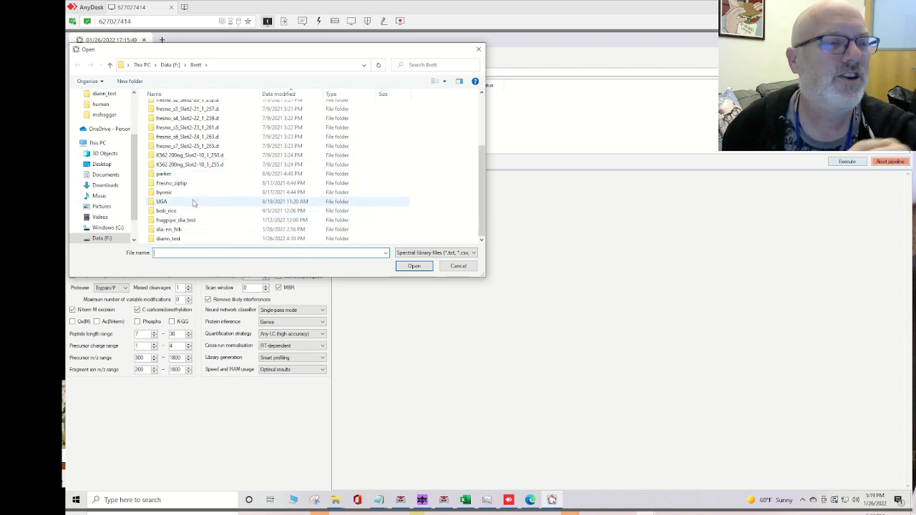
{"action": "double_click", "coordinate": [175, 238]}
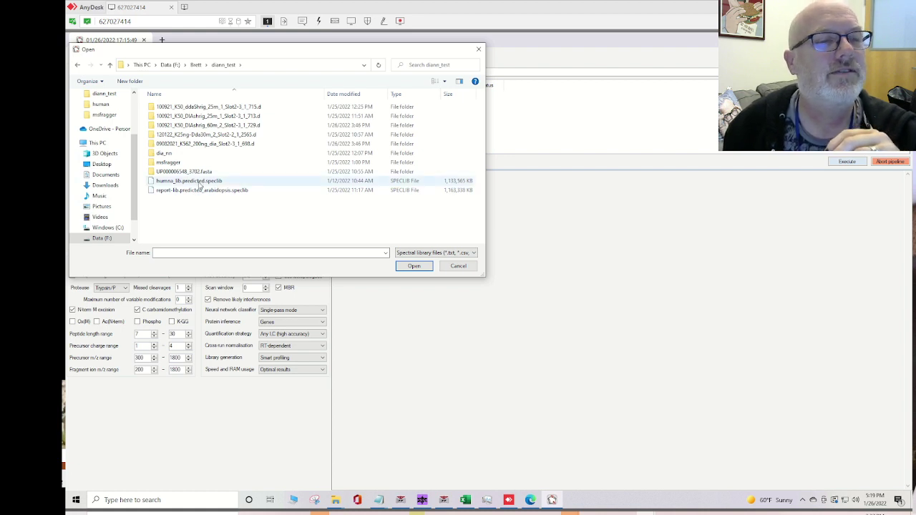
{"action": "left_click", "coordinate": [161, 184]}
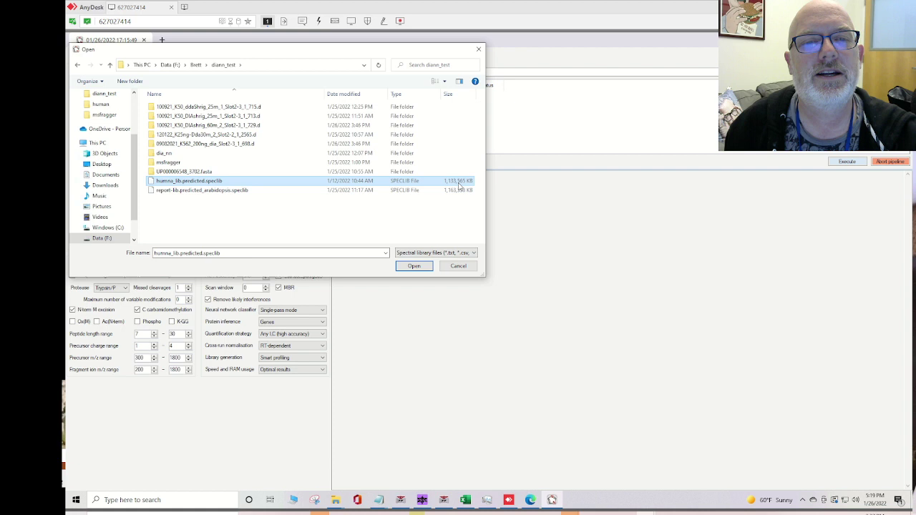
{"action": "left_click", "coordinate": [414, 266]}
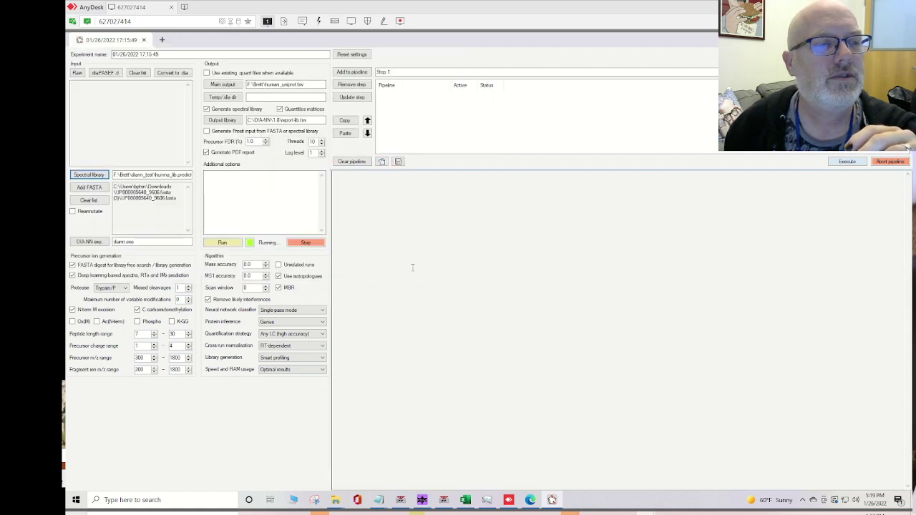
- Clear the FASTA list, turn off FASTA digest and deep-learning prediction, then cancel the input chooser
{"action": "left_click", "coordinate": [101, 203]}
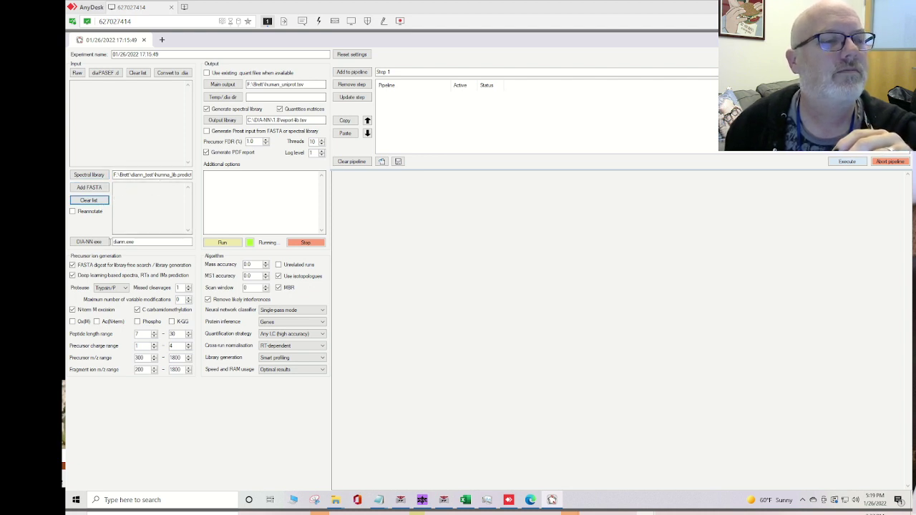
{"action": "left_click", "coordinate": [72, 265]}
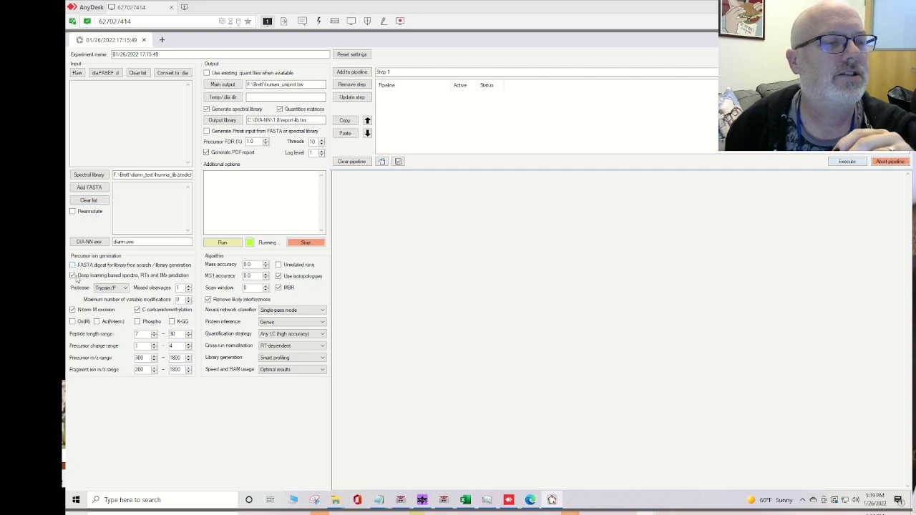
{"action": "left_click", "coordinate": [73, 276]}
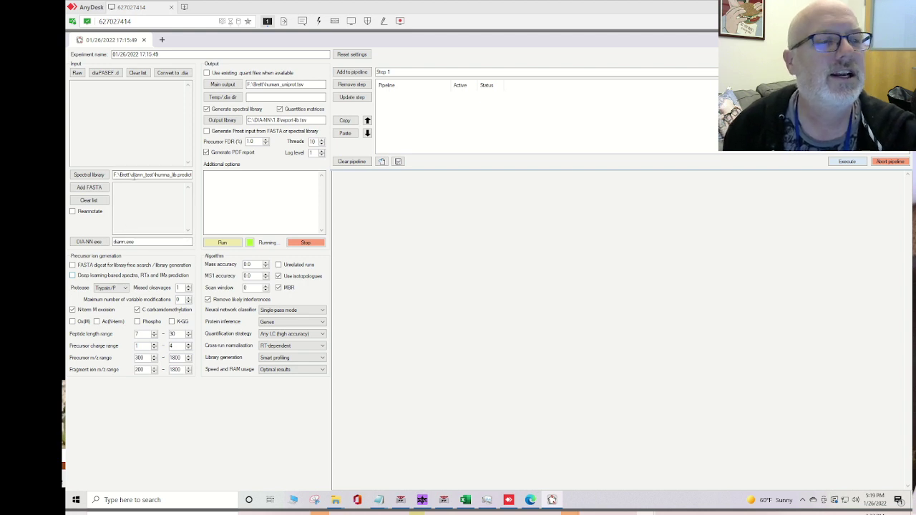
{"action": "left_click_drag", "start_coordinate": [135, 180], "coordinate": [190, 175]}
{"action": "left_click", "coordinate": [161, 174]}
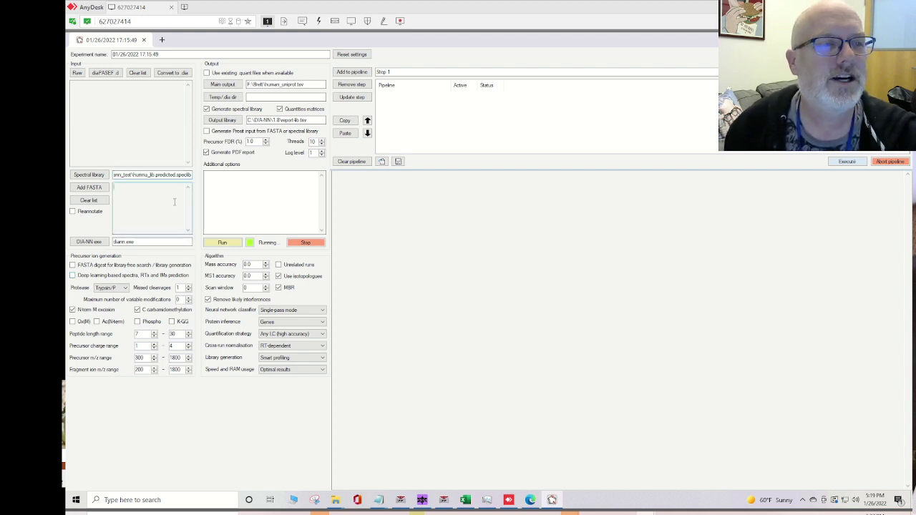
{"action": "left_click", "coordinate": [106, 73]}
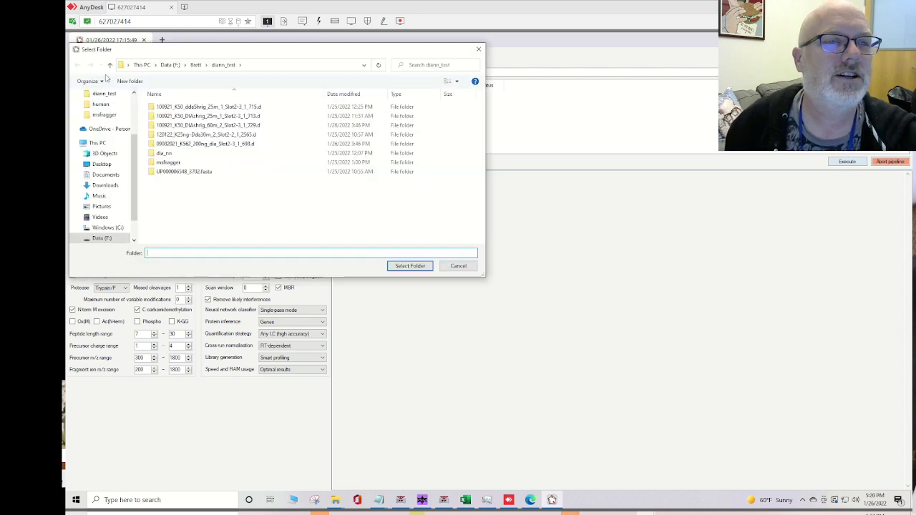
{"action": "left_click", "coordinate": [459, 265]}
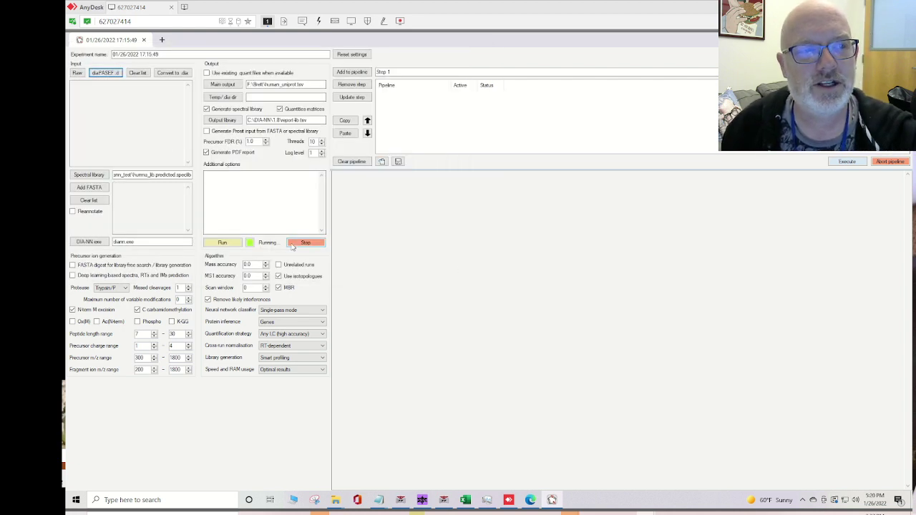
- Select the 729.d and 713.d timsTOF folders in diann_test and add them as inputs
{"action": "left_click", "coordinate": [118, 73]}
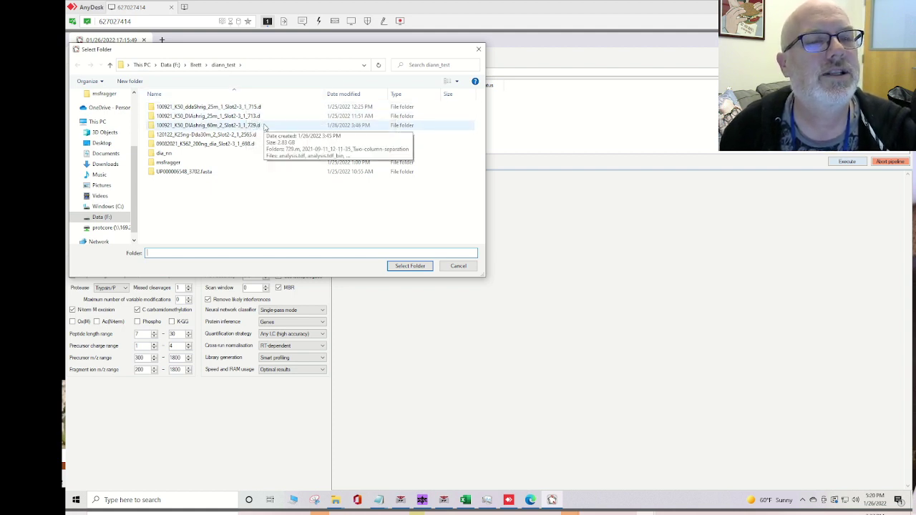
{"action": "left_click", "coordinate": [264, 126]}
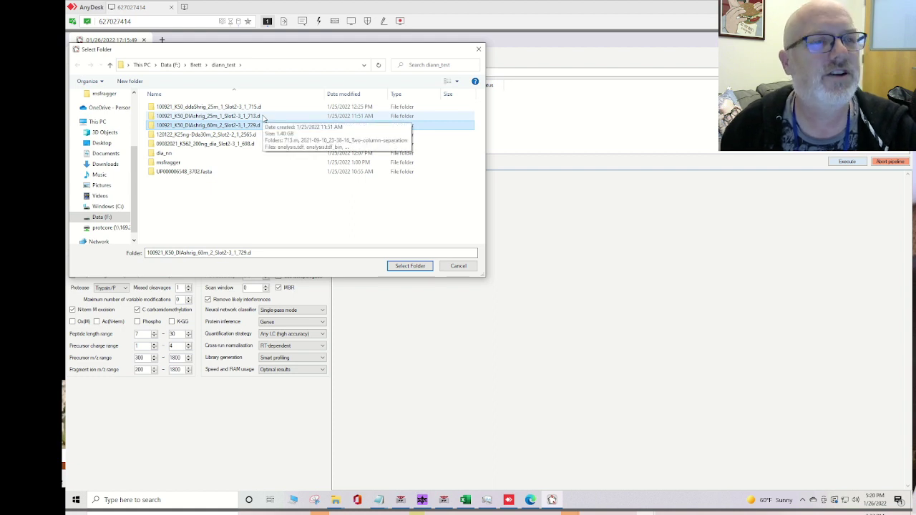
{"action": "left_click", "coordinate": [263, 117], "text": "ctrl"}
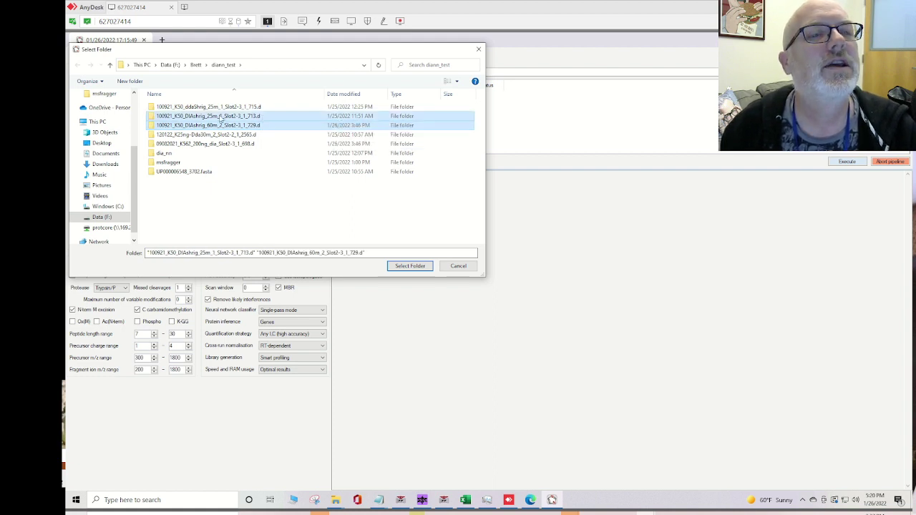
{"action": "left_click", "coordinate": [411, 266]}
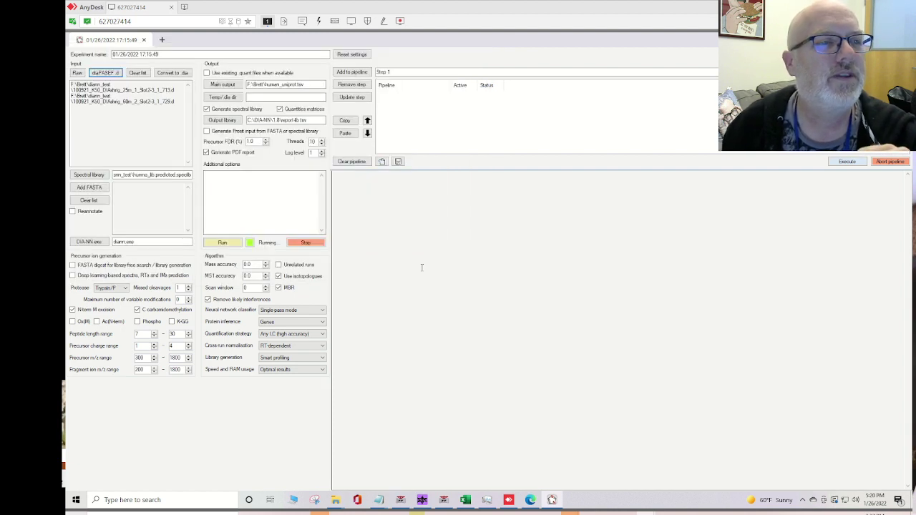
- Create a new test3 folder in diann_test for the main report
{"action": "left_click", "coordinate": [222, 85]}
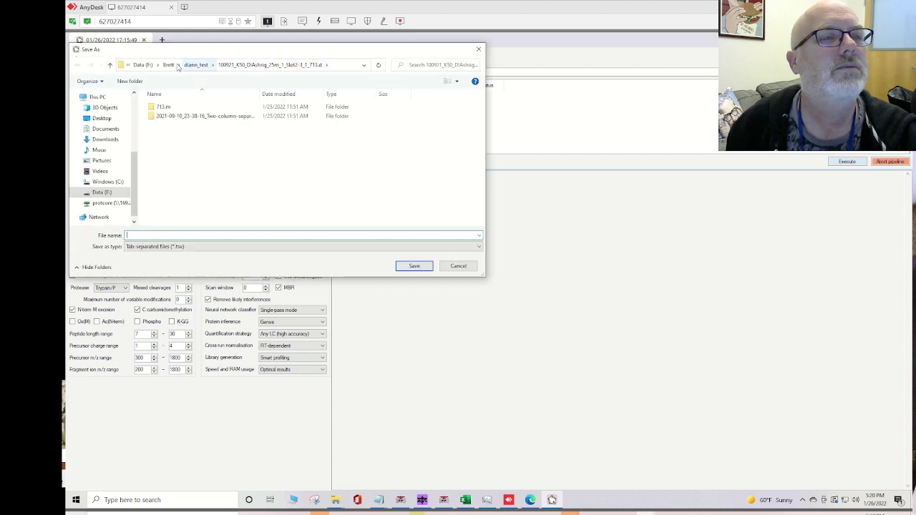
{"action": "left_click", "coordinate": [196, 65]}
{"action": "right_click", "coordinate": [269, 203]}
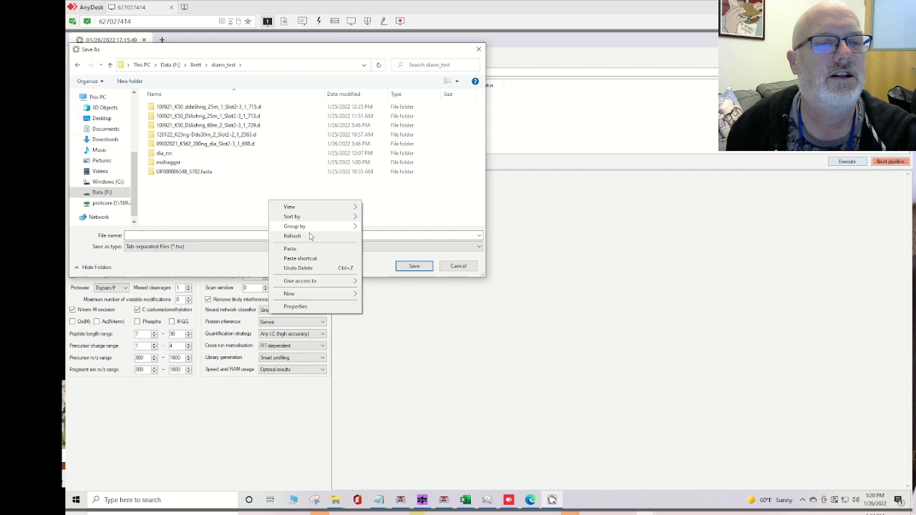
{"action": "mouse_move", "coordinate": [332, 294]}
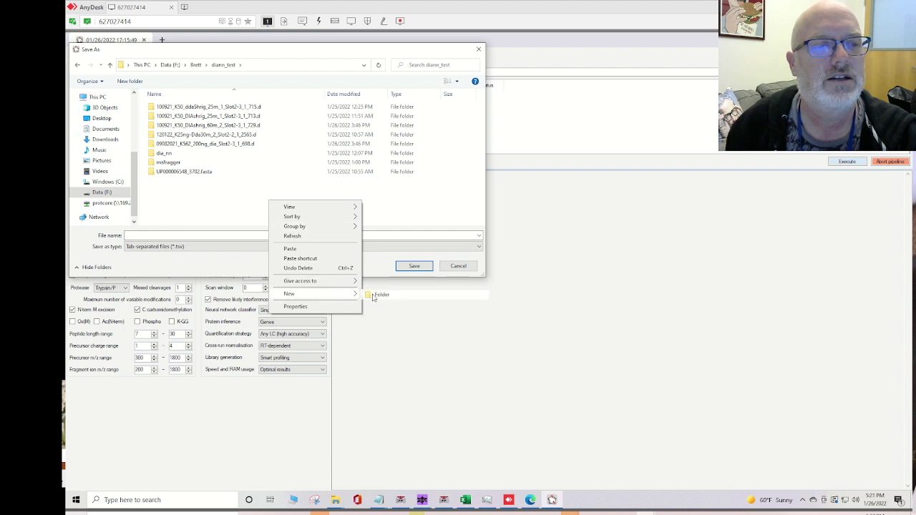
{"action": "left_click", "coordinate": [373, 297]}
{"action": "type", "text": "test3"}
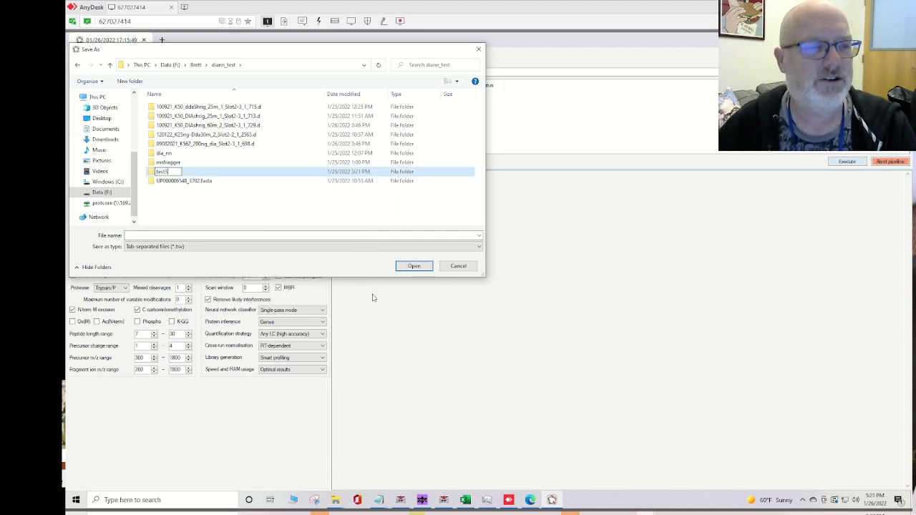
{"action": "key", "text": "Return"}
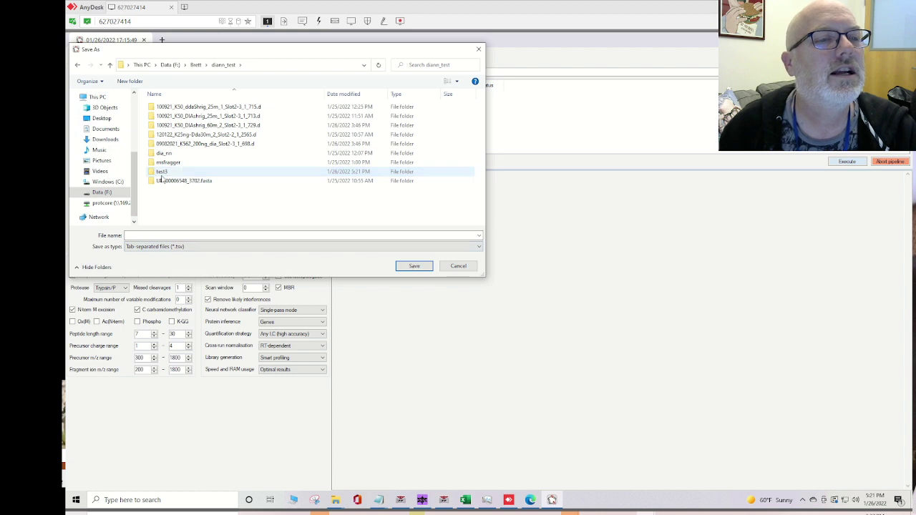
- Save the main report as k562_output in the test3 folder
{"action": "double_click", "coordinate": [163, 172]}
{"action": "left_click", "coordinate": [164, 235]}
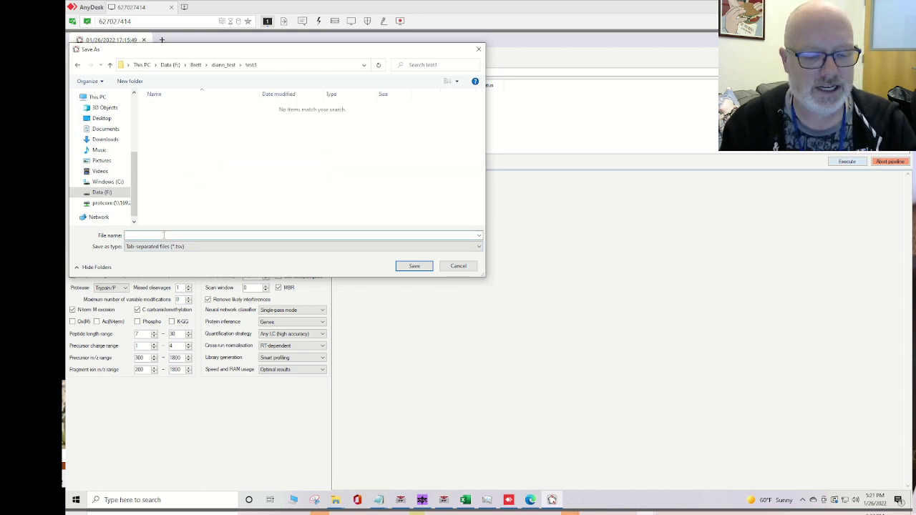
{"action": "type", "text": "t"}
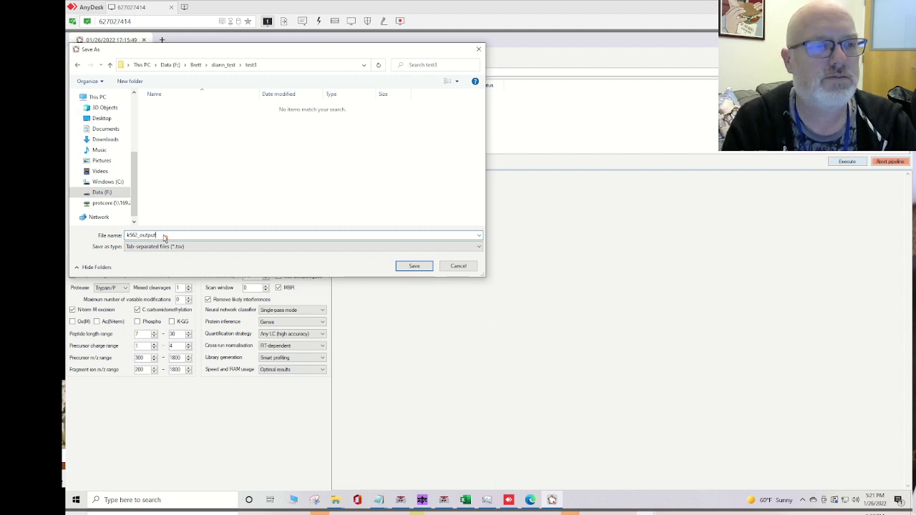
{"action": "type", "text": "e62_output"}
{"action": "key", "text": "Return"}
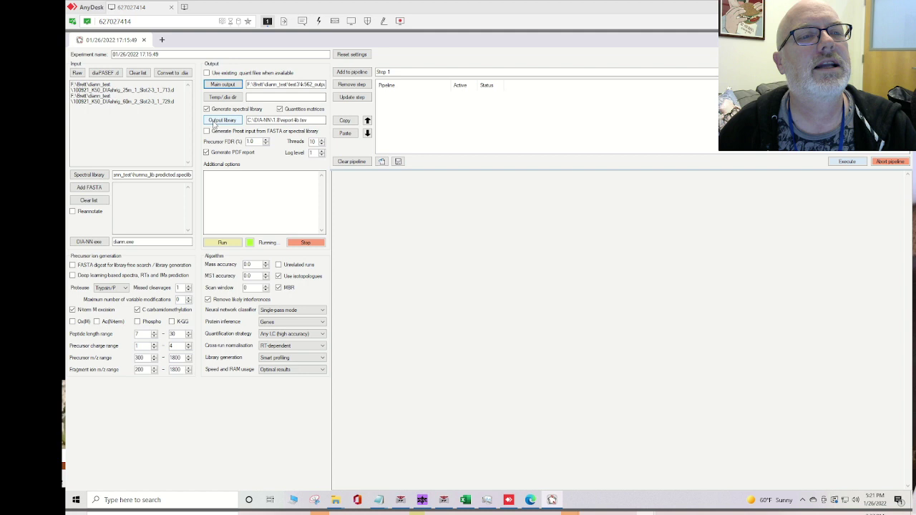
- Set the output library to save as k562_lib.tsv in test3
{"action": "left_click", "coordinate": [215, 121]}
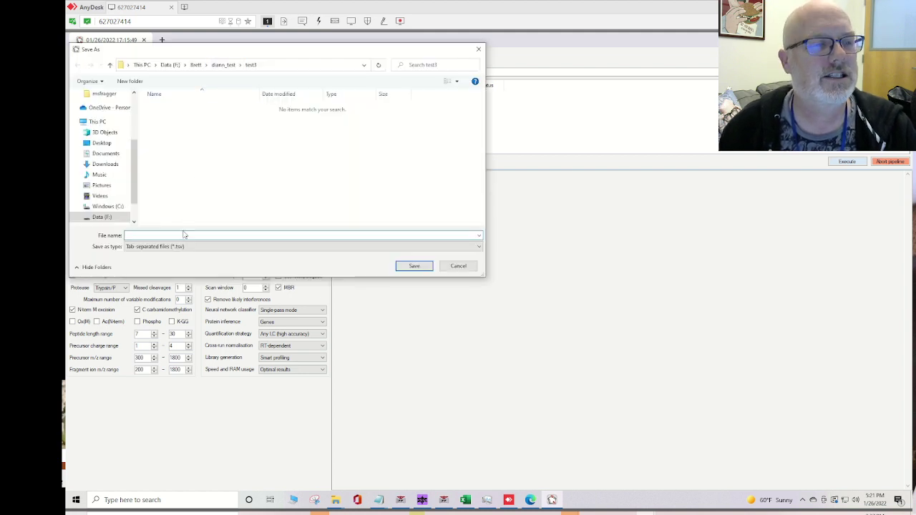
{"action": "type", "text": "k562_lib"}
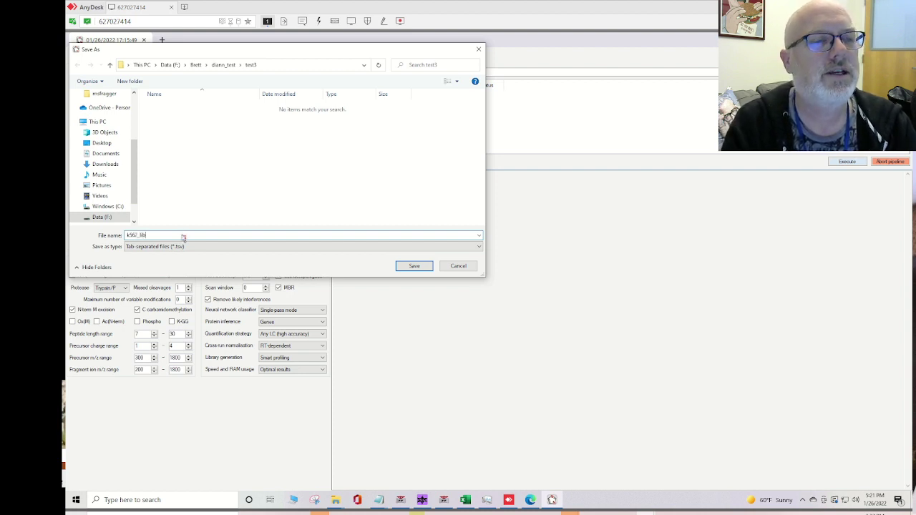
{"action": "key", "text": "Return"}
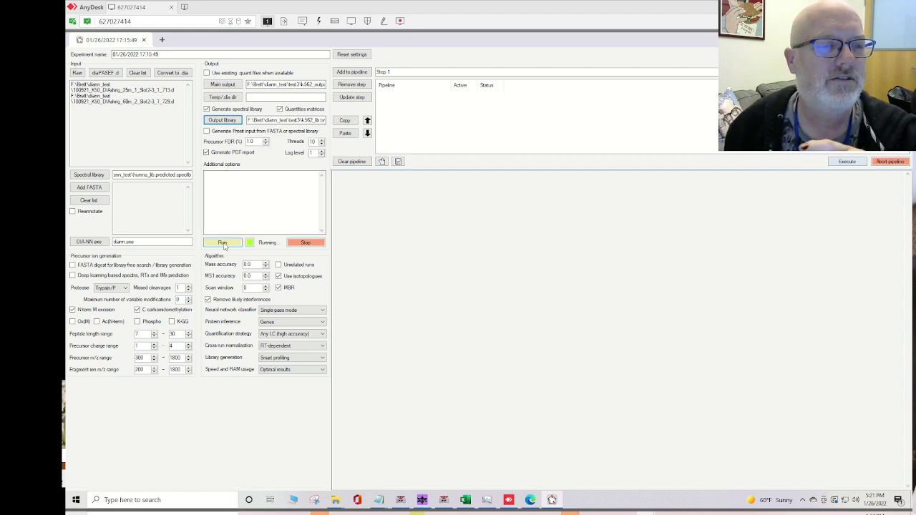
- Change the thread count from 10 to 19 and open Task Manager to check CPU load
{"action": "double_click", "coordinate": [312, 141]}
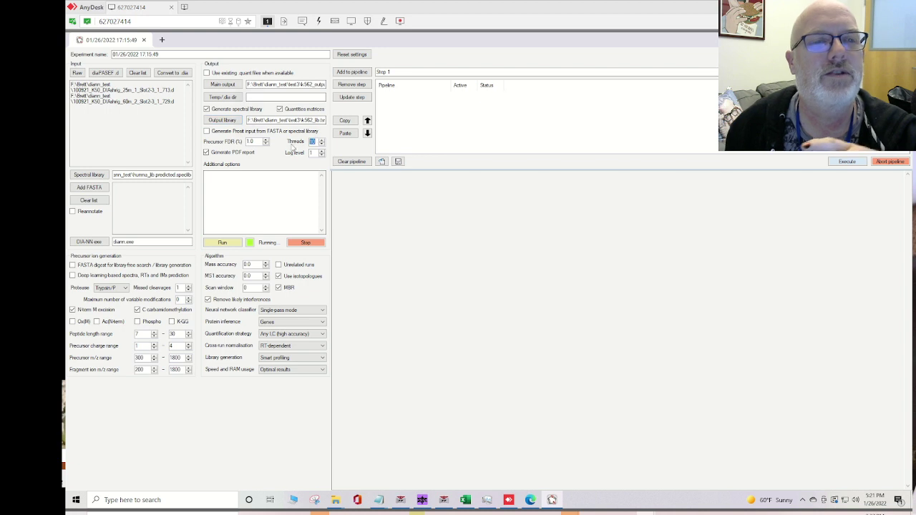
{"action": "type", "text": "20"}
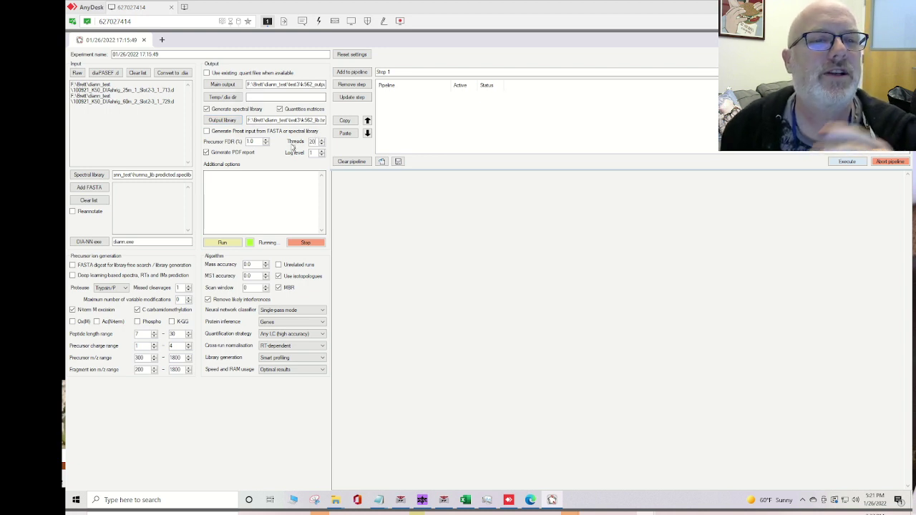
{"action": "double_click", "coordinate": [310, 142]}
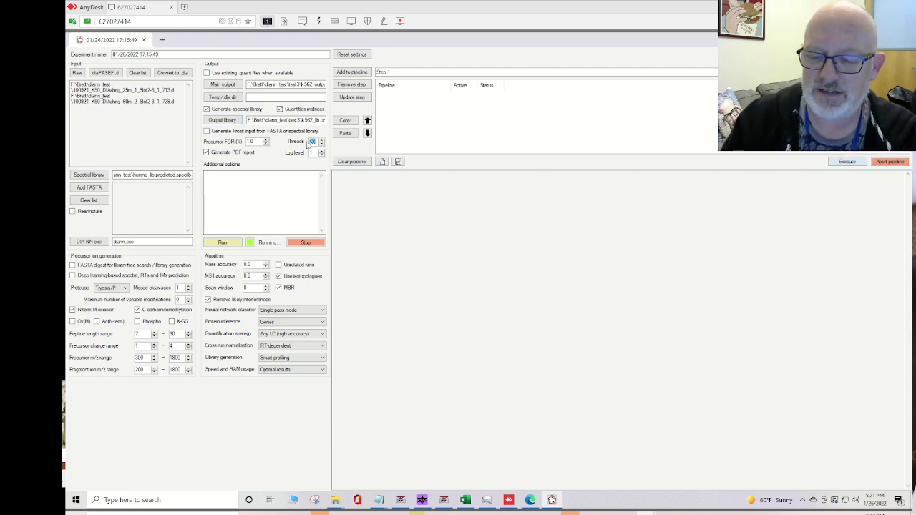
{"action": "type", "text": "15"}
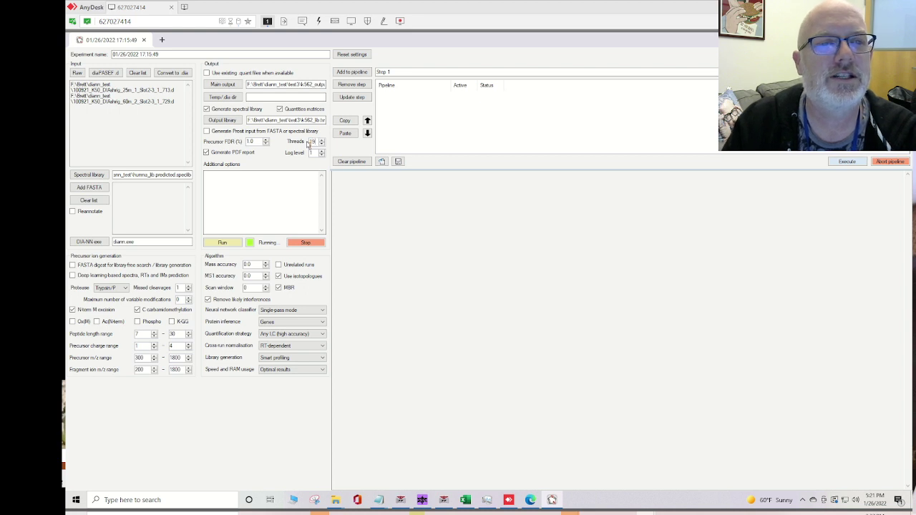
{"action": "type", "text": "6"}
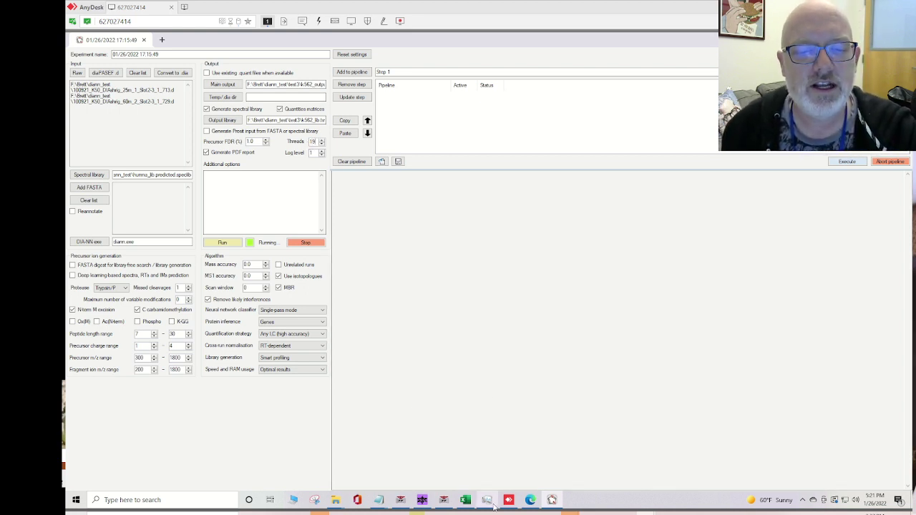
{"action": "key", "text": "ctrl+shift+Escape"}
- Move and enlarge Task Manager and show the CPU performance graph at about 65%
{"action": "left_click_drag", "start_coordinate": [228, 118], "coordinate": [270, 88]}
{"action": "left_click_drag", "start_coordinate": [389, 276], "coordinate": [496, 372]}
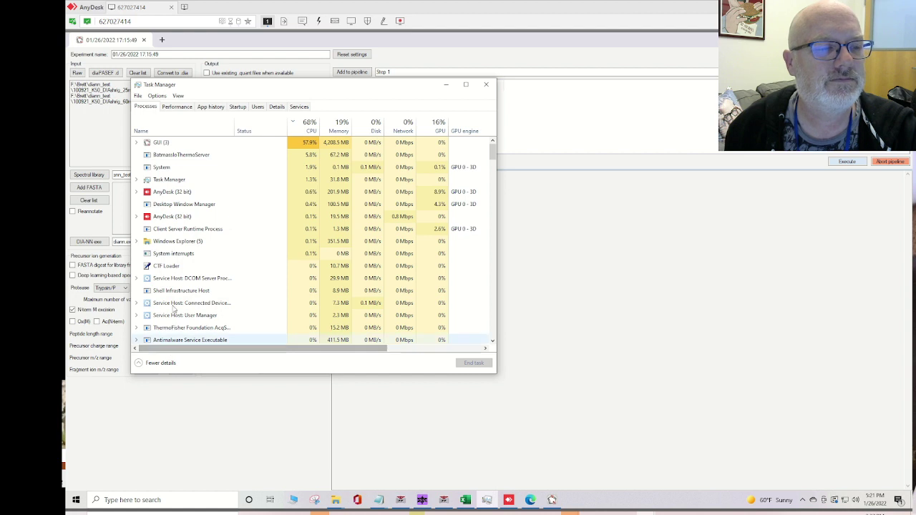
{"action": "left_click", "coordinate": [172, 108]}
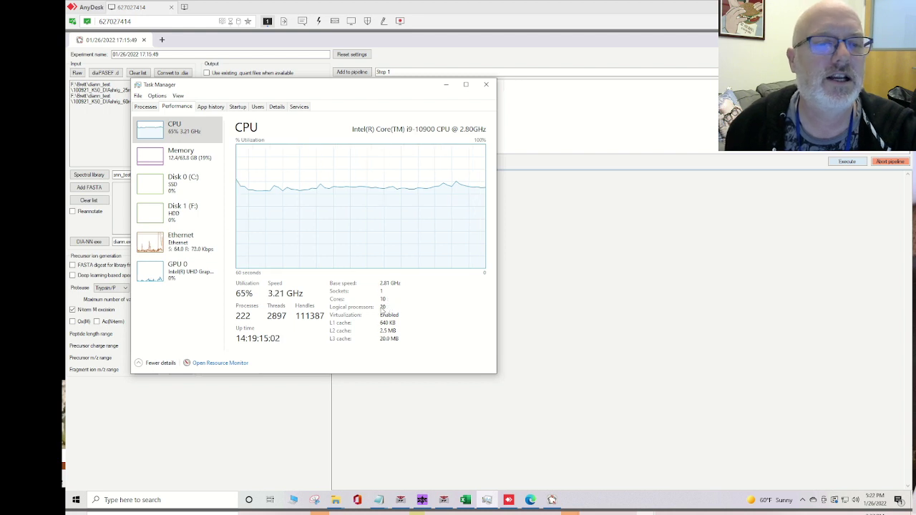
- Close Task Manager and set mass accuracy and MS1 accuracy both to 10.0 ppm
{"action": "left_click", "coordinate": [487, 86]}
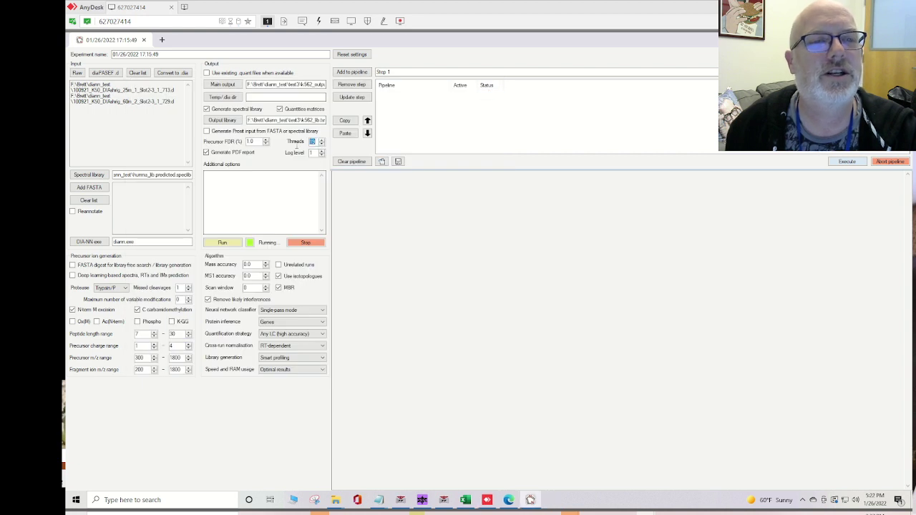
{"action": "type", "text": "1"}
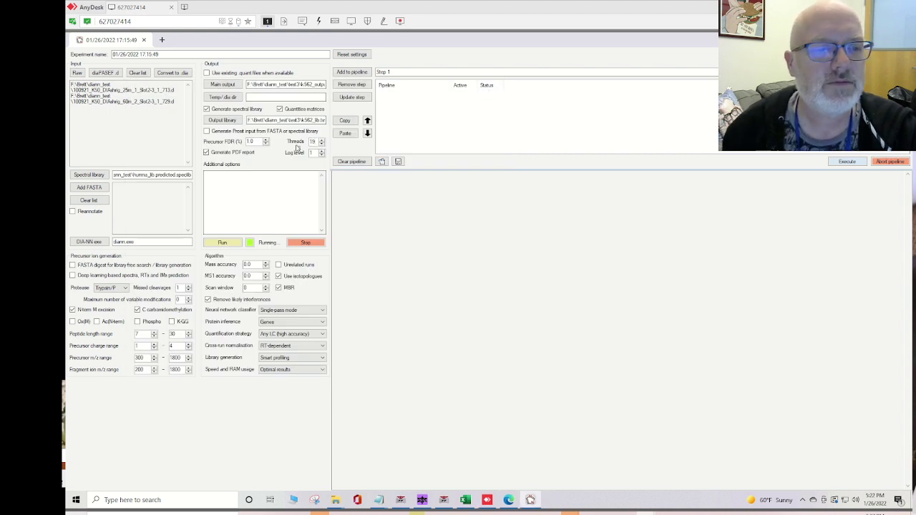
{"action": "double_click", "coordinate": [251, 265]}
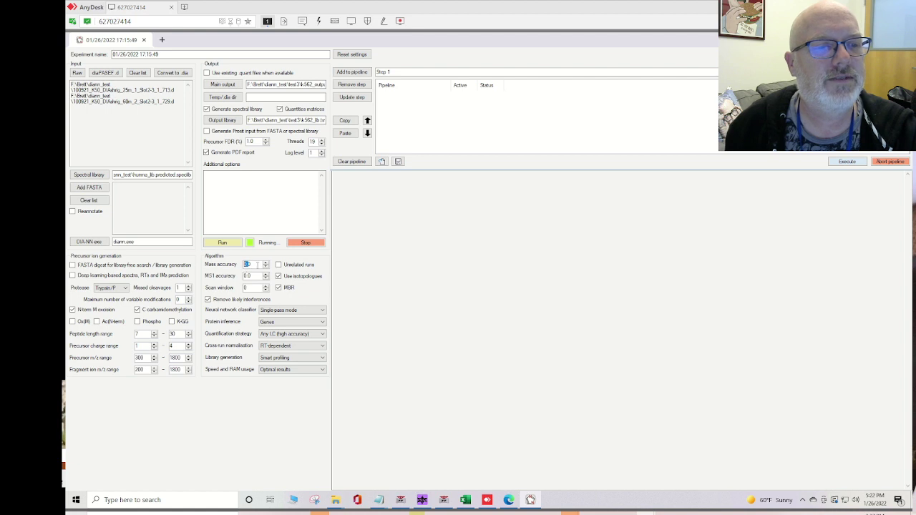
{"action": "left_click", "coordinate": [256, 265]}
{"action": "left_click_drag", "start_coordinate": [249, 265], "coordinate": [245, 279]}
{"action": "type", "text": "101"}
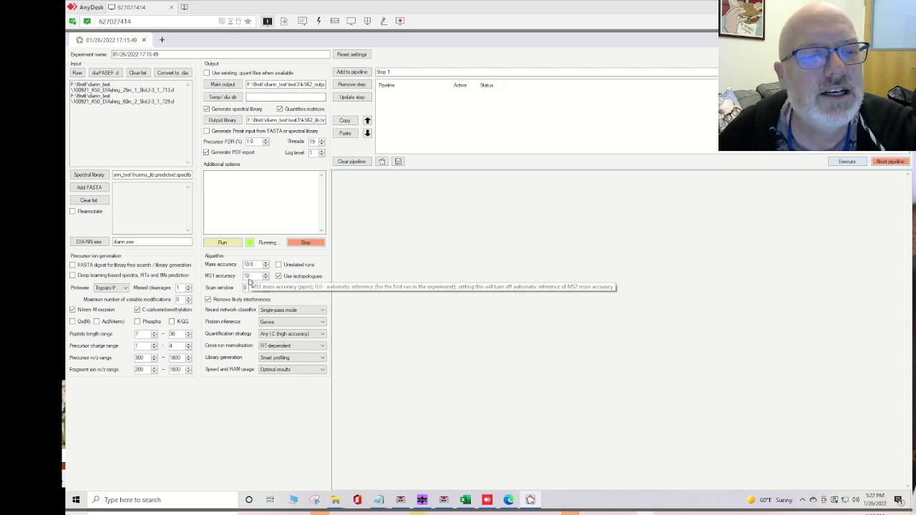
{"action": "left_click", "coordinate": [259, 264]}
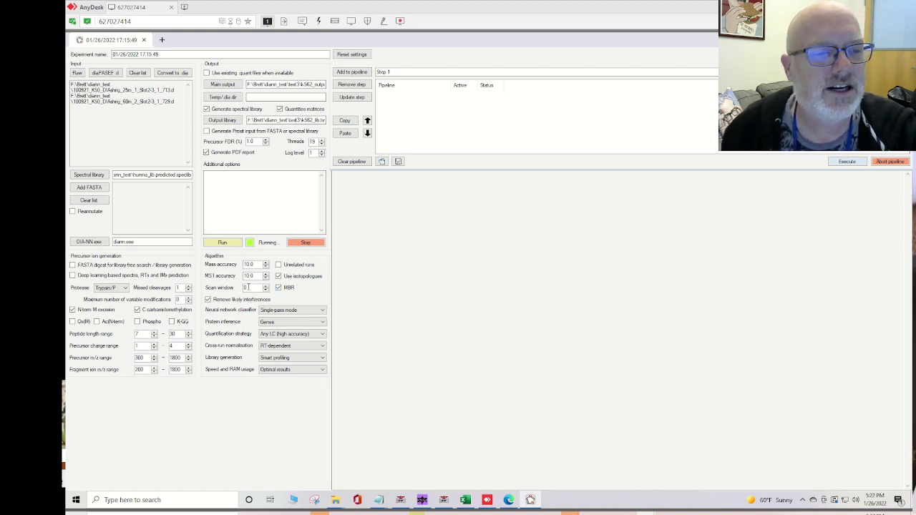
{"action": "left_click_drag", "start_coordinate": [259, 264], "coordinate": [224, 262]}
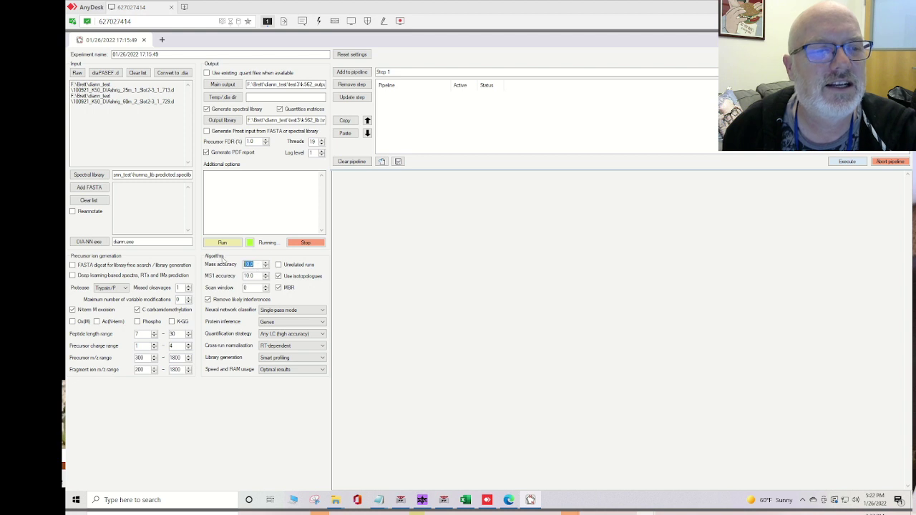
{"action": "type", "text": "20"}
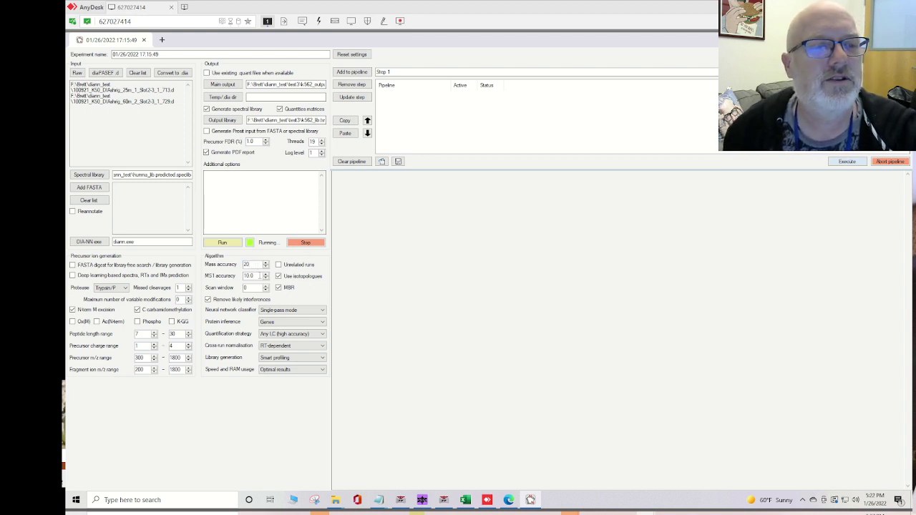
{"action": "left_click", "coordinate": [258, 276]}
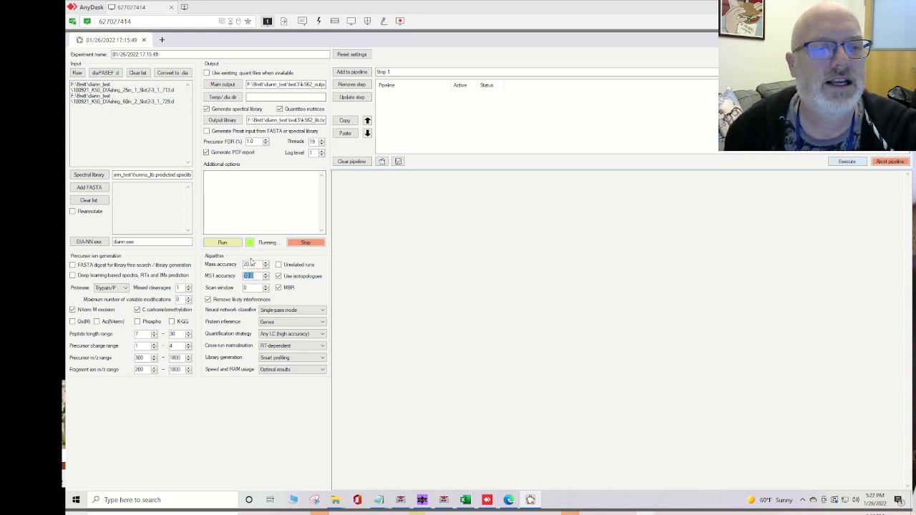
{"action": "left_click_drag", "start_coordinate": [258, 264], "coordinate": [234, 265]}
{"action": "type", "text": "1"}
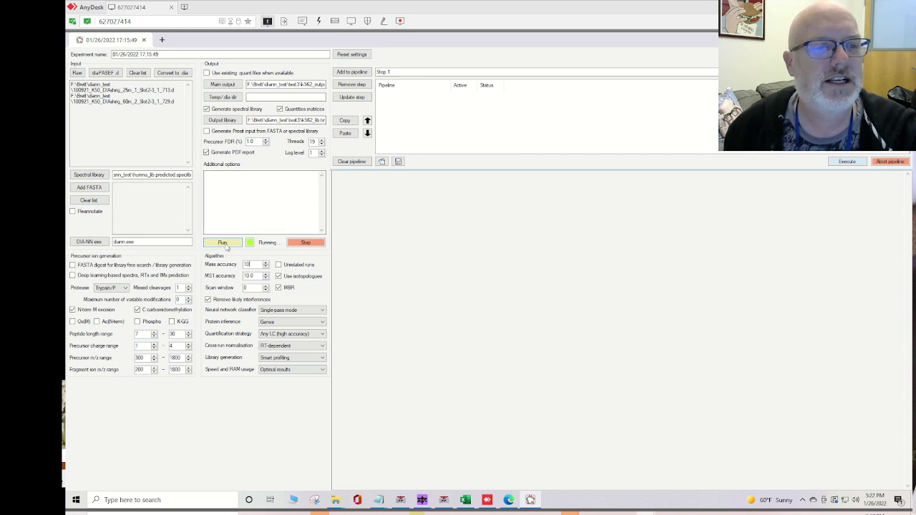
- Start the run, abort it, then relaunch the two-file library-based search
{"action": "left_click", "coordinate": [223, 244]}
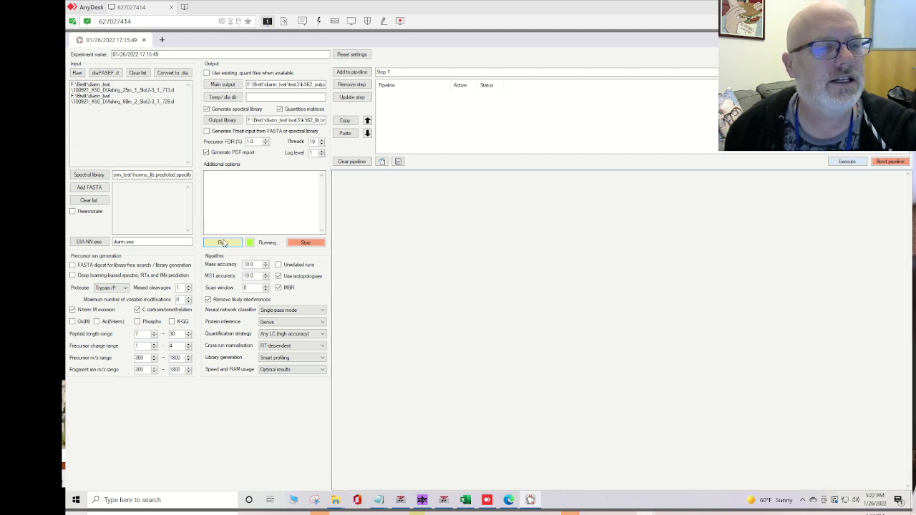
{"action": "left_click", "coordinate": [306, 242]}
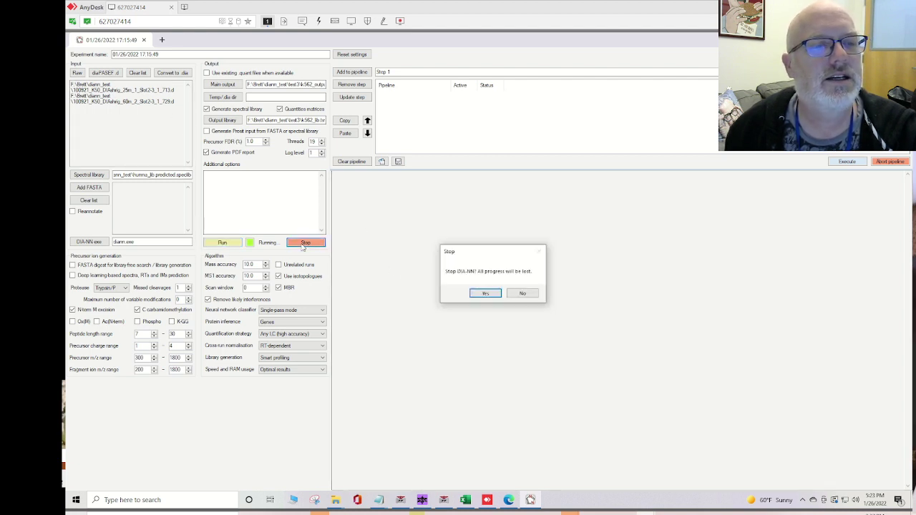
{"action": "left_click", "coordinate": [473, 294]}
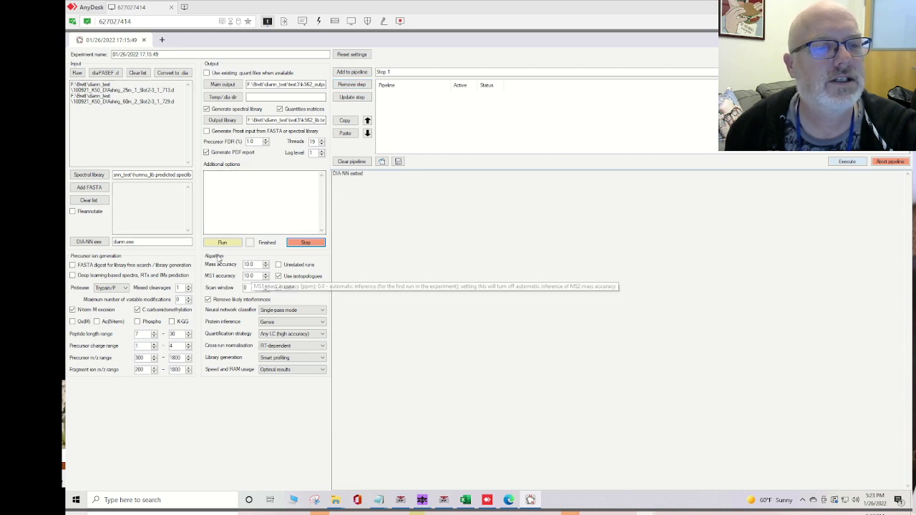
{"action": "left_click", "coordinate": [225, 245]}
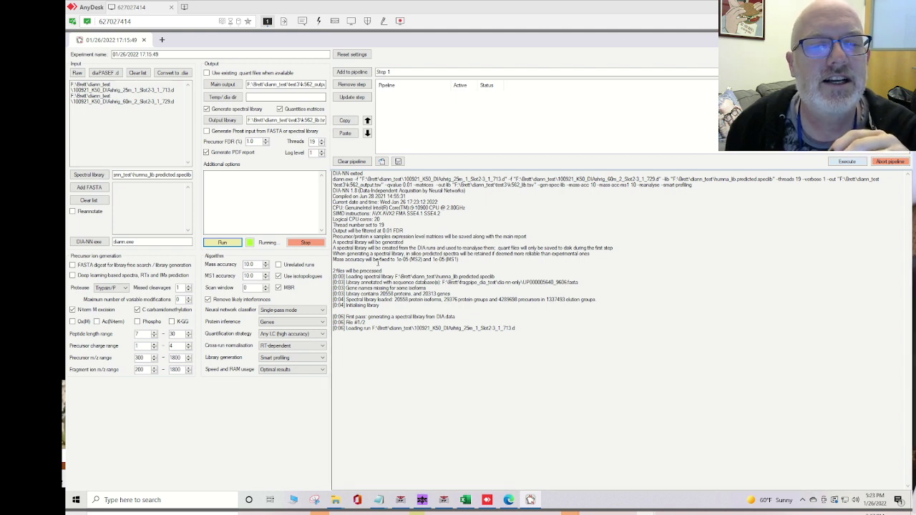
- Stop the DIA-NN run and bring the dia_nn\human results folder window forward
{"action": "left_click", "coordinate": [299, 243]}
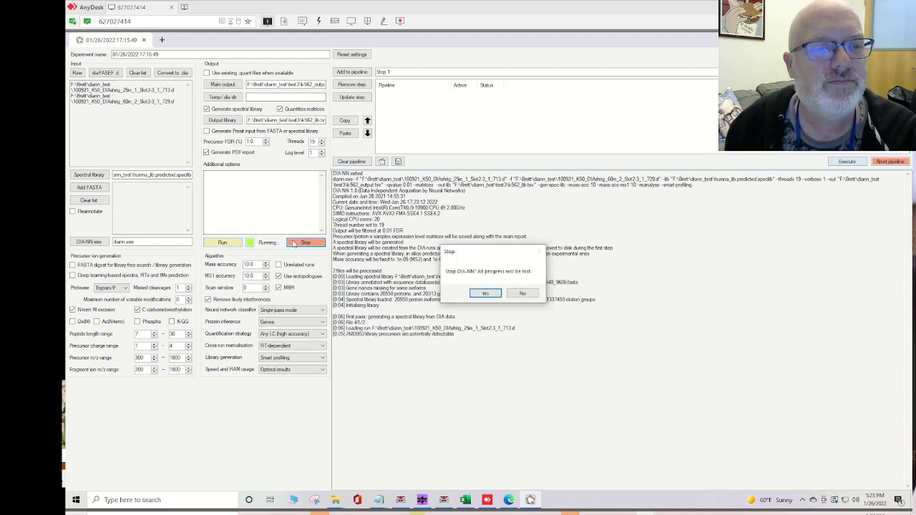
{"action": "left_click", "coordinate": [484, 295]}
{"action": "mouse_move", "coordinate": [337, 501]}
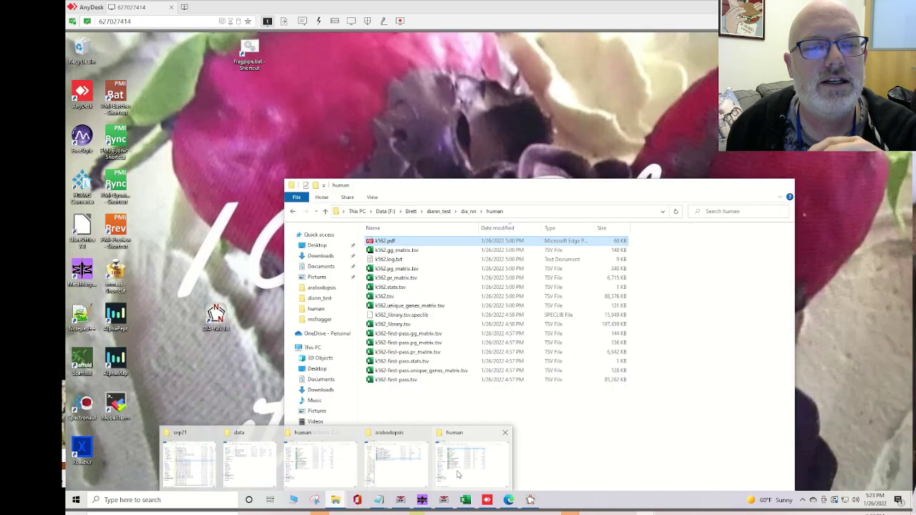
{"action": "left_click", "coordinate": [458, 473]}
{"action": "left_click_drag", "start_coordinate": [438, 193], "coordinate": [414, 85]}
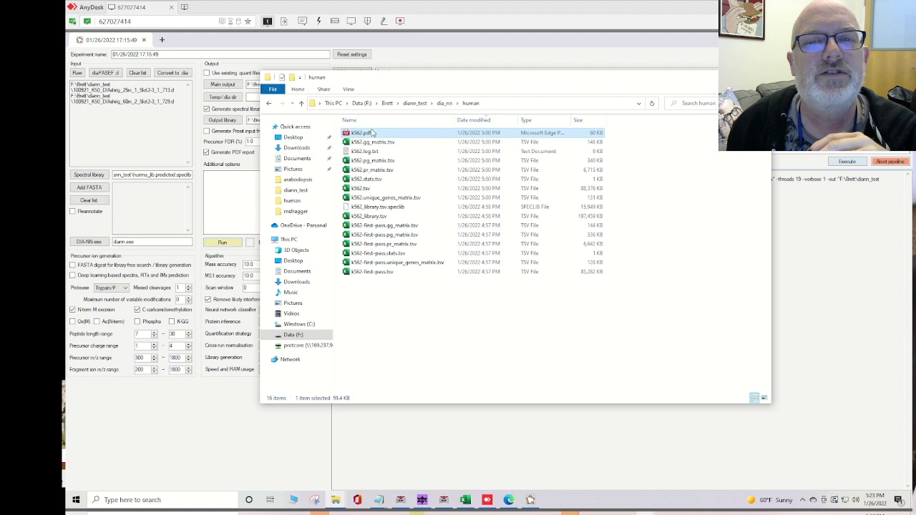
- Open k562.pdf at page 1, widening and zooming out so all three consistency plots fit
{"action": "double_click", "coordinate": [372, 132]}
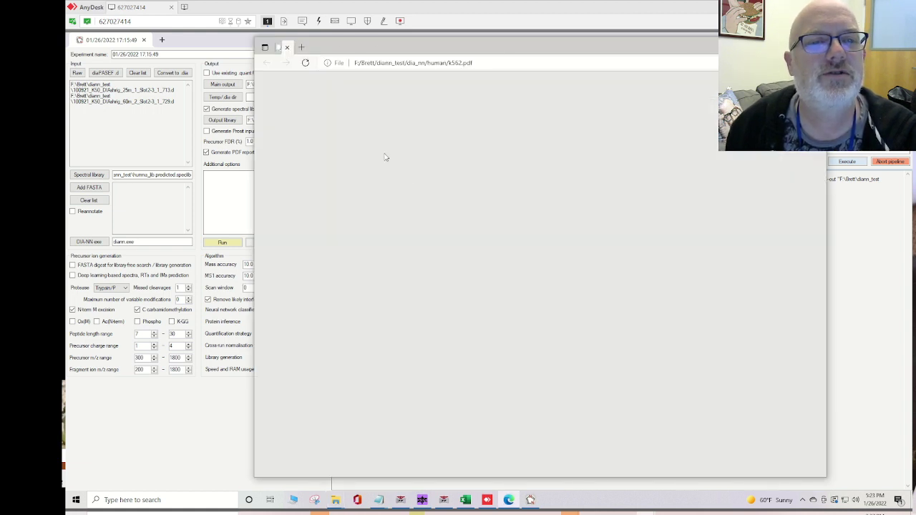
{"action": "scroll", "coordinate": [444, 180], "scroll_direction": "up", "scroll_amount": 2}
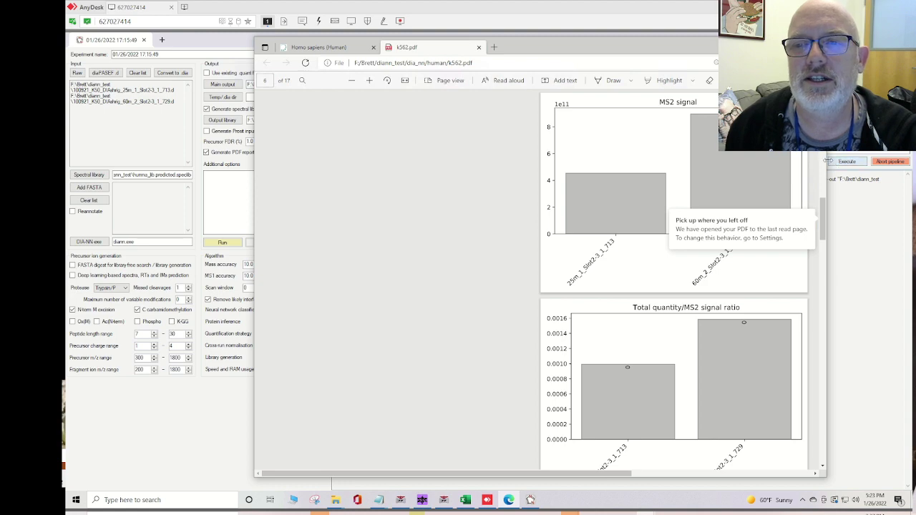
{"action": "left_click_drag", "start_coordinate": [827, 161], "coordinate": [891, 161]}
{"action": "left_click_drag", "start_coordinate": [543, 47], "coordinate": [363, 49]}
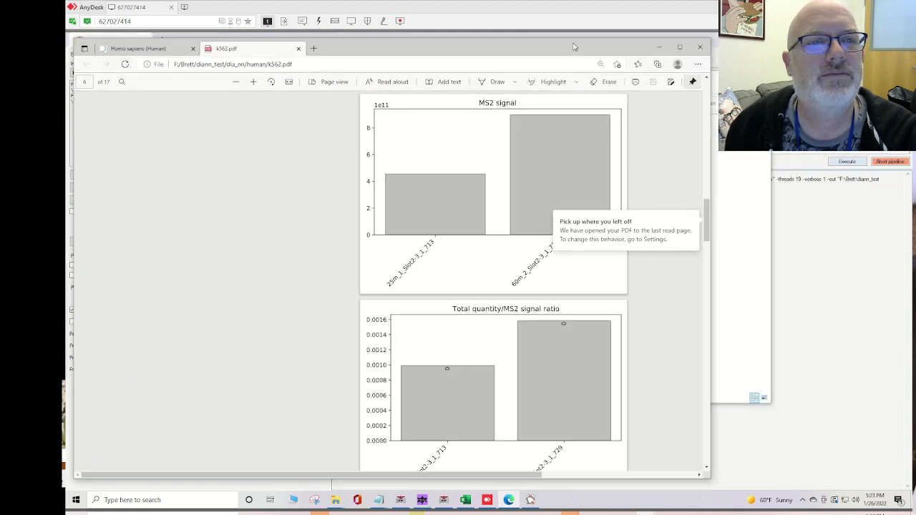
{"action": "left_click", "coordinate": [252, 82]}
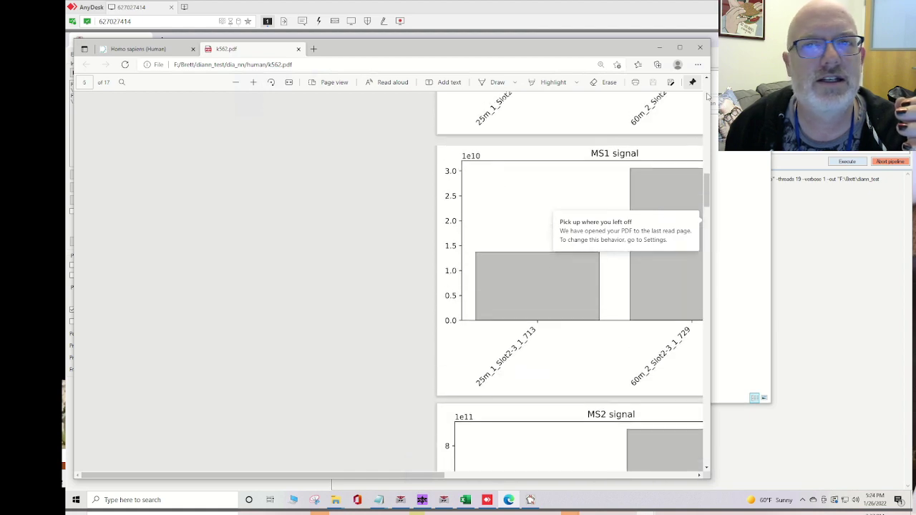
{"action": "left_click", "coordinate": [700, 47]}
{"action": "double_click", "coordinate": [385, 135]}
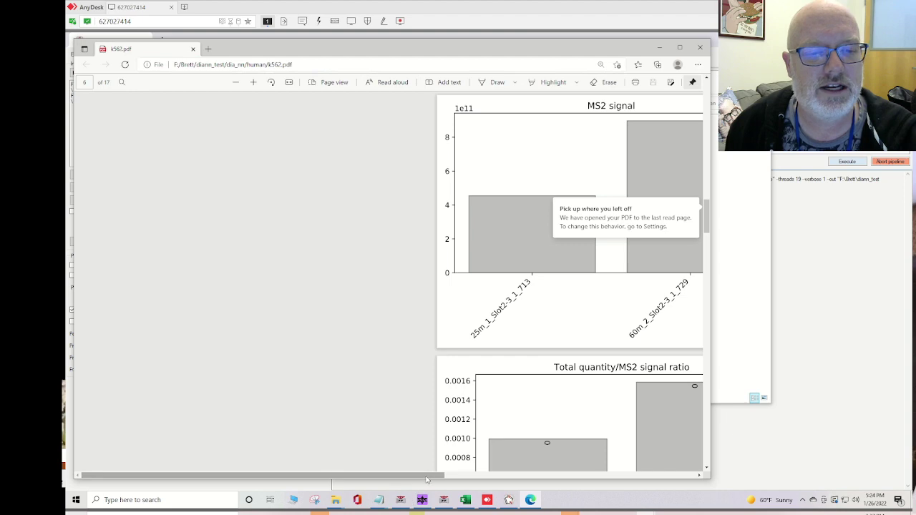
{"action": "left_click_drag", "start_coordinate": [426, 476], "coordinate": [527, 465]}
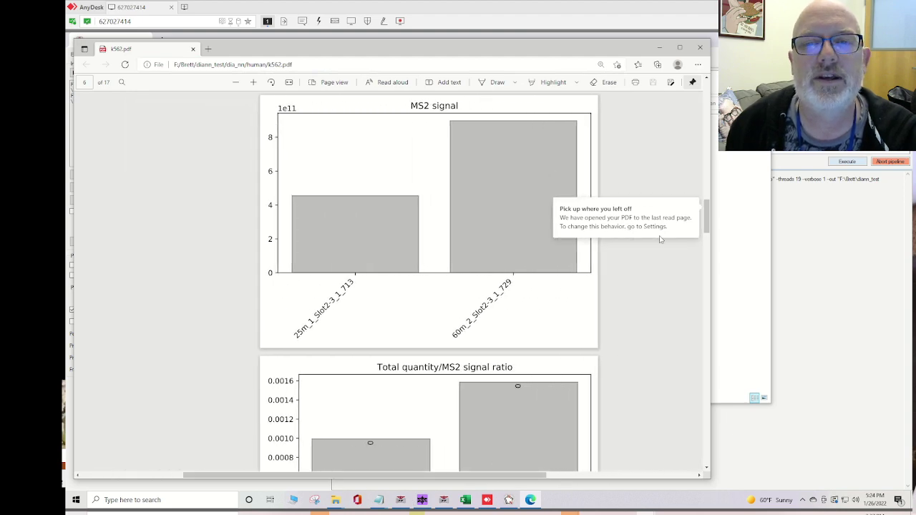
{"action": "scroll", "coordinate": [691, 202], "scroll_direction": "up", "scroll_amount": 15}
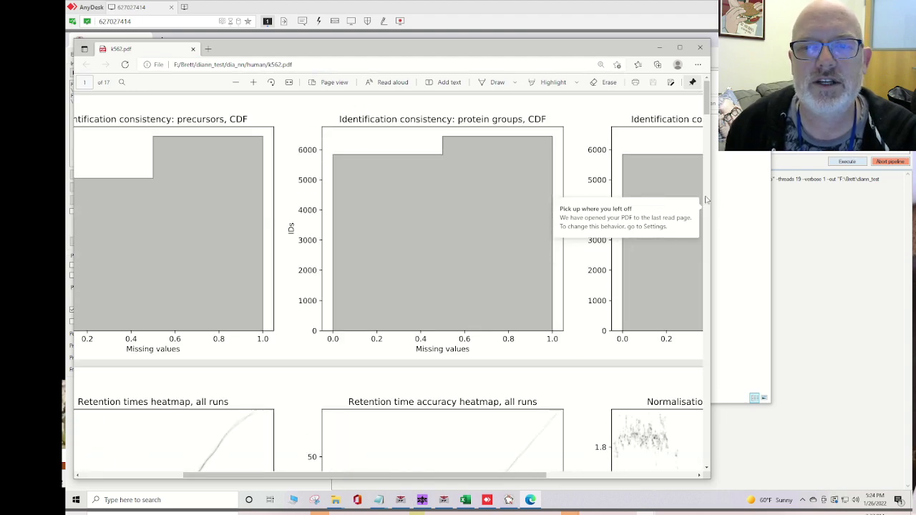
{"action": "left_click_drag", "start_coordinate": [710, 201], "coordinate": [908, 165]}
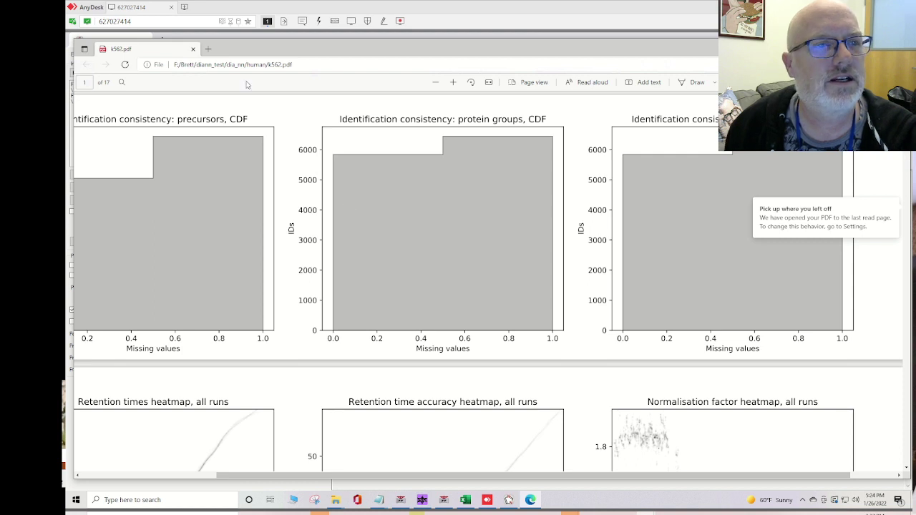
{"action": "left_click", "coordinate": [435, 84]}
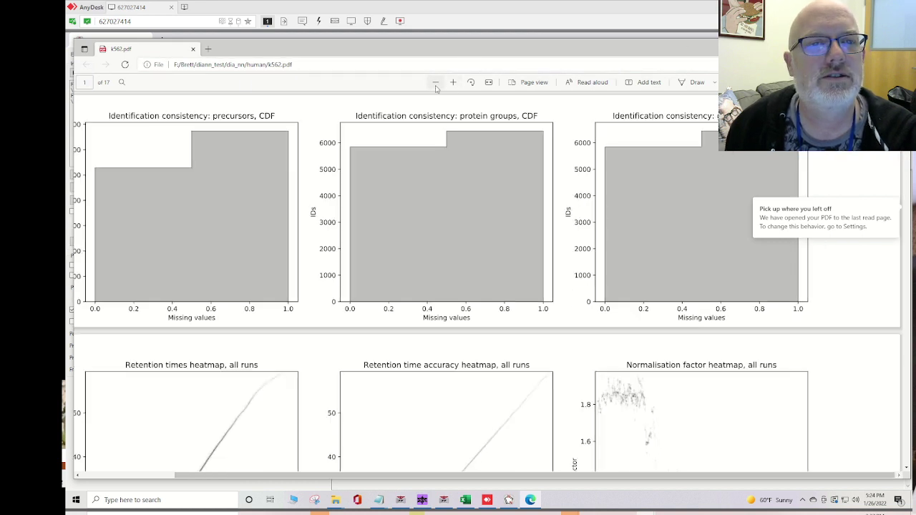
- Zoom out once more and review the report through page 17's missed cleavages chart (0.13 vs 0.12)
{"action": "left_click", "coordinate": [435, 83]}
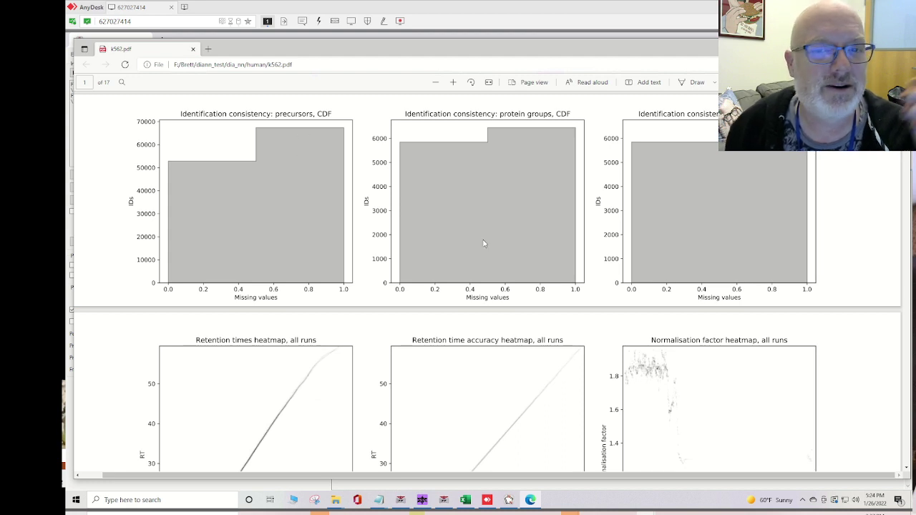
{"action": "scroll", "coordinate": [504, 228], "scroll_direction": "down", "scroll_amount": 2}
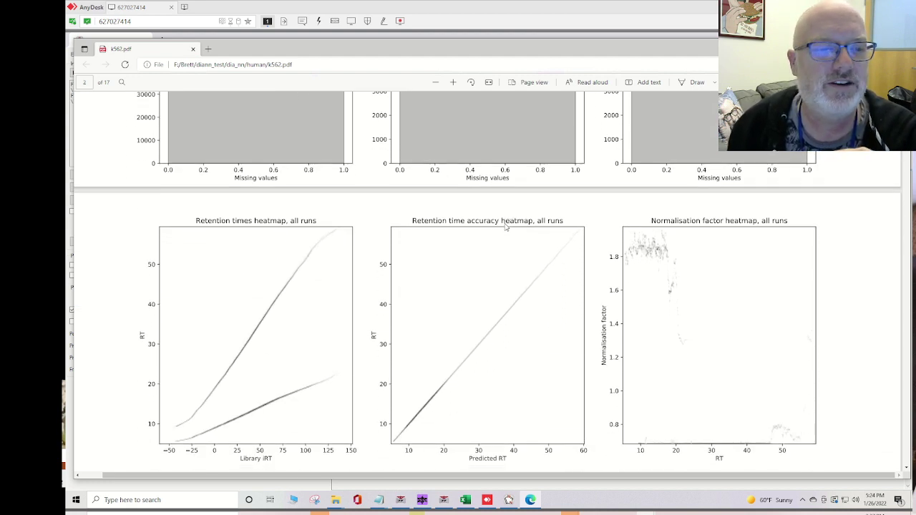
{"action": "scroll", "coordinate": [504, 227], "scroll_direction": "down", "scroll_amount": 1}
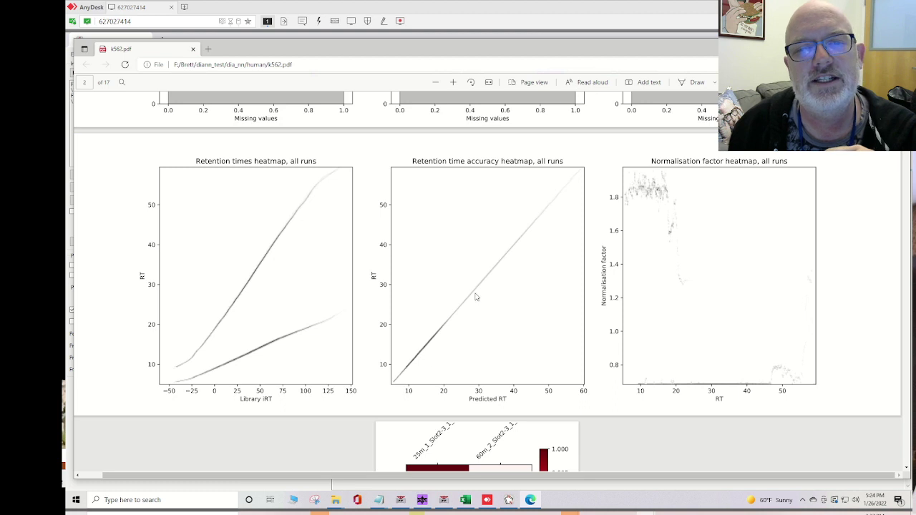
{"action": "scroll", "coordinate": [286, 292], "scroll_direction": "down", "scroll_amount": 4}
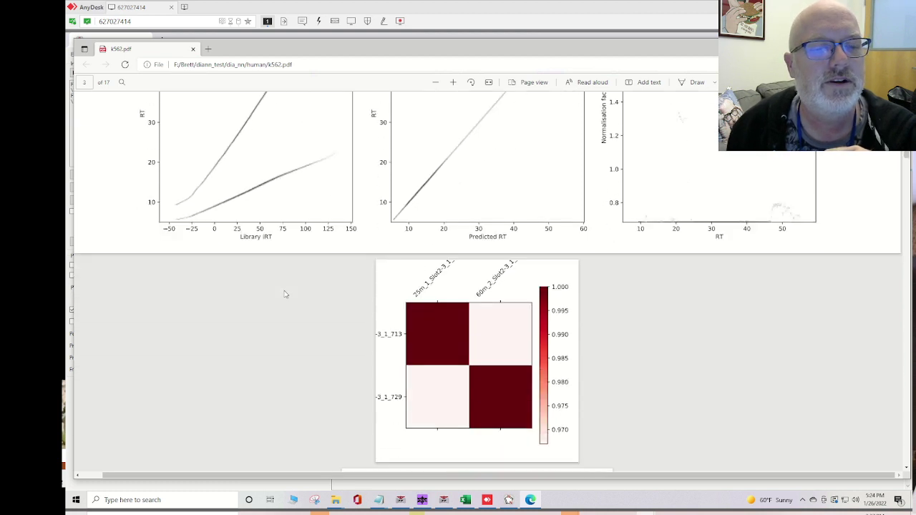
{"action": "scroll", "coordinate": [383, 312], "scroll_direction": "down", "scroll_amount": 2}
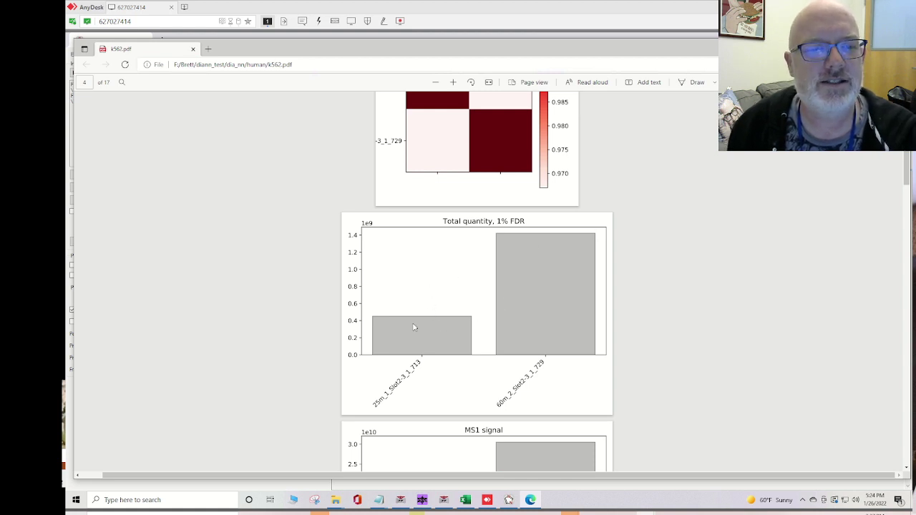
{"action": "scroll", "coordinate": [413, 323], "scroll_direction": "up", "scroll_amount": 1}
{"action": "scroll", "coordinate": [413, 323], "scroll_direction": "down", "scroll_amount": 4}
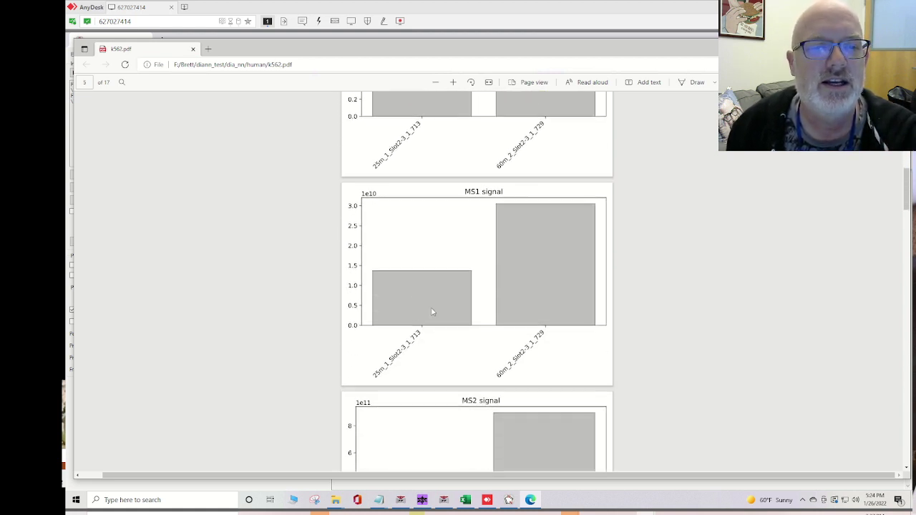
{"action": "scroll", "coordinate": [466, 312], "scroll_direction": "down", "scroll_amount": 3}
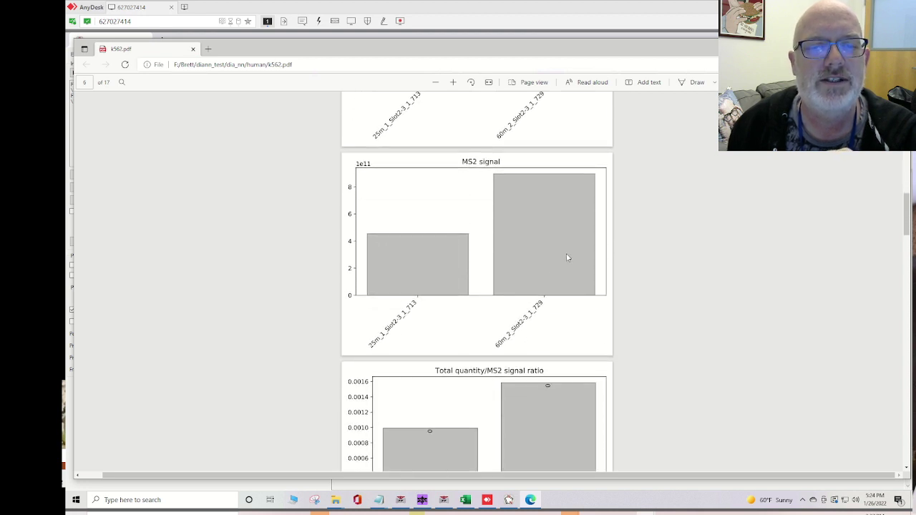
{"action": "scroll", "coordinate": [567, 256], "scroll_direction": "down", "scroll_amount": 2}
{"action": "scroll", "coordinate": [566, 256], "scroll_direction": "up", "scroll_amount": 5}
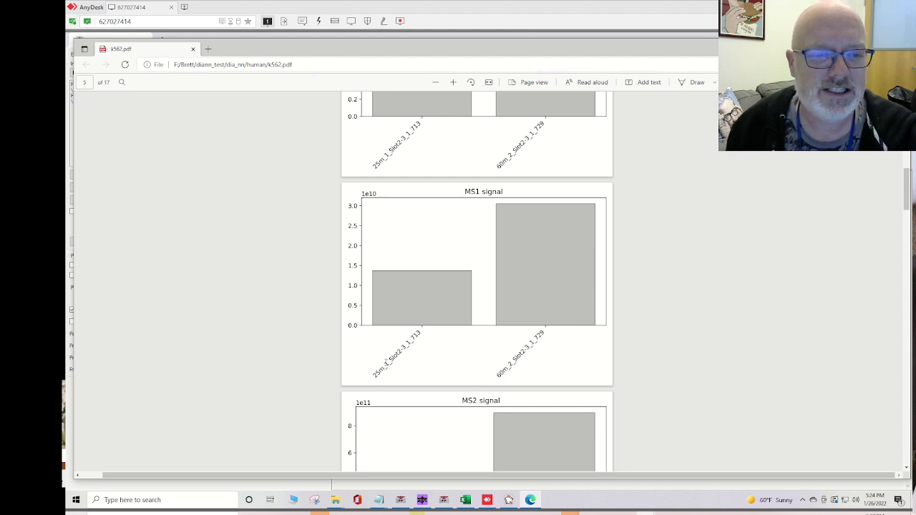
{"action": "scroll", "coordinate": [488, 265], "scroll_direction": "down", "scroll_amount": 5}
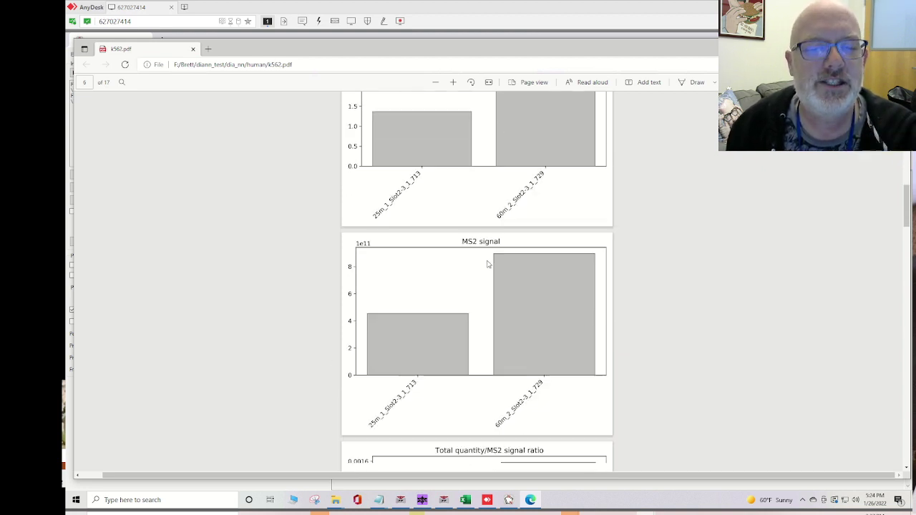
{"action": "scroll", "coordinate": [488, 265], "scroll_direction": "down", "scroll_amount": 3}
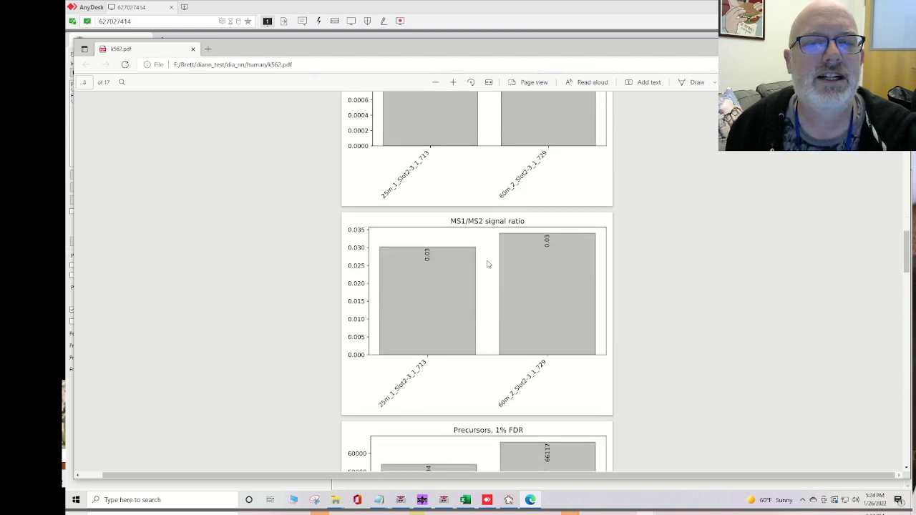
{"action": "scroll", "coordinate": [487, 264], "scroll_direction": "down", "scroll_amount": 4}
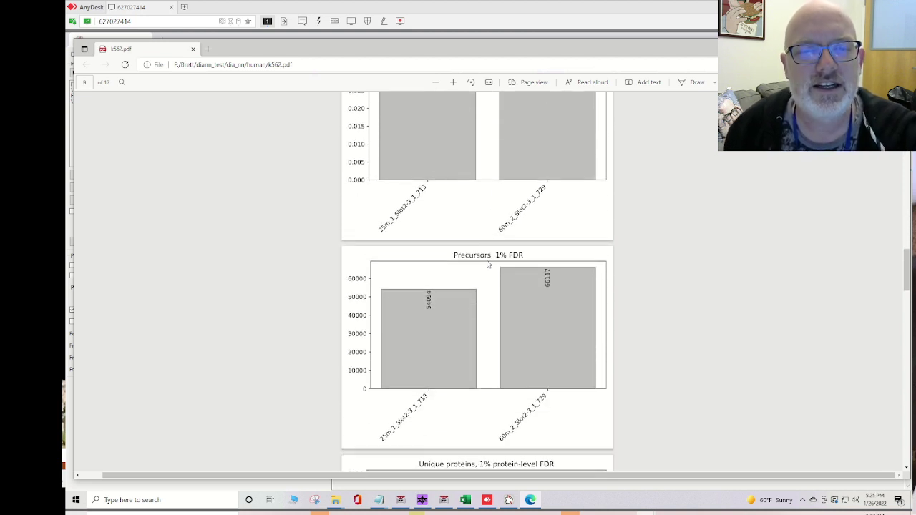
{"action": "scroll", "coordinate": [487, 265], "scroll_direction": "up", "scroll_amount": 3}
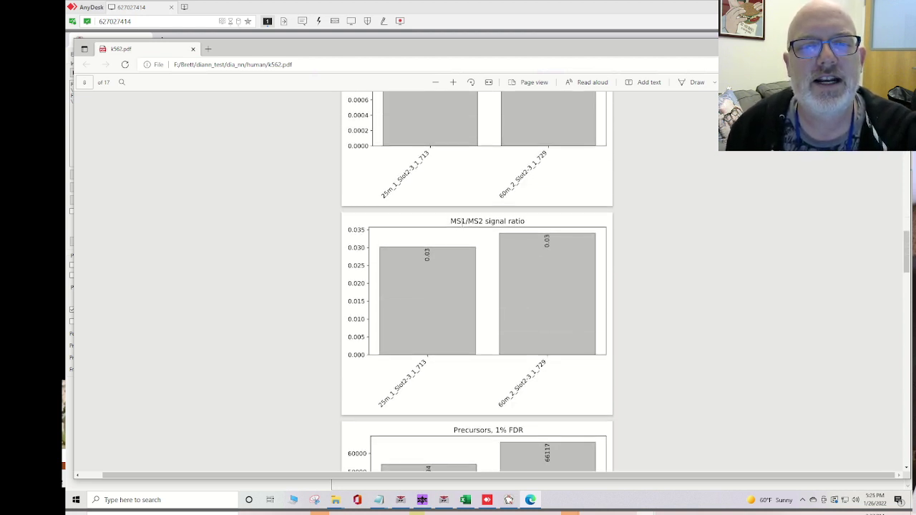
{"action": "scroll", "coordinate": [495, 249], "scroll_direction": "down", "scroll_amount": 3}
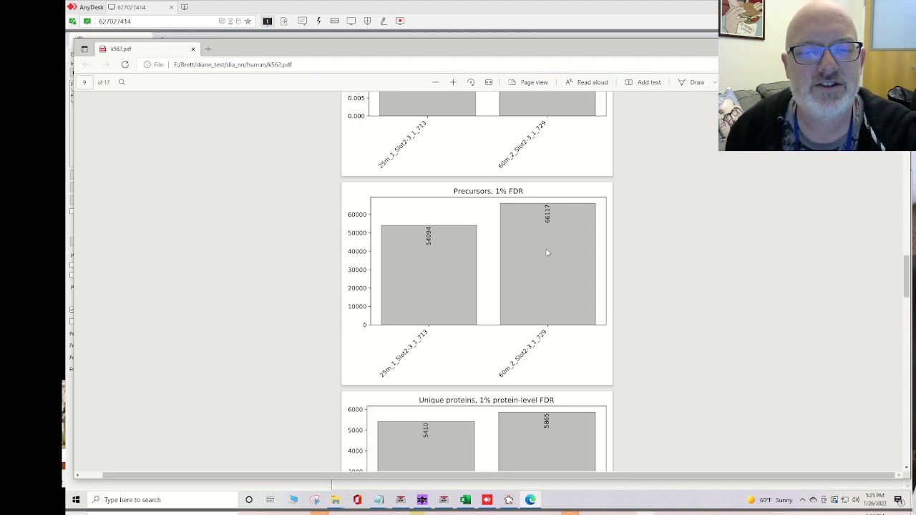
{"action": "scroll", "coordinate": [547, 251], "scroll_direction": "down", "scroll_amount": 1}
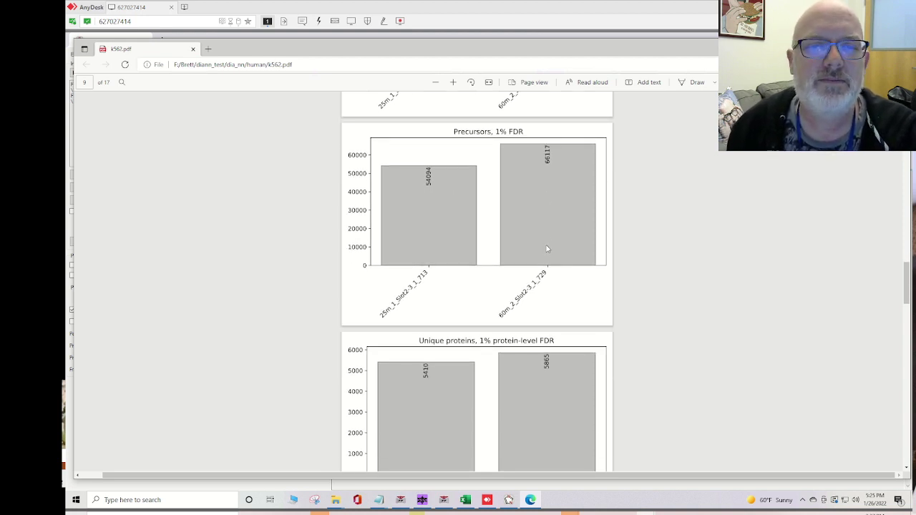
{"action": "scroll", "coordinate": [545, 240], "scroll_direction": "down", "scroll_amount": 2}
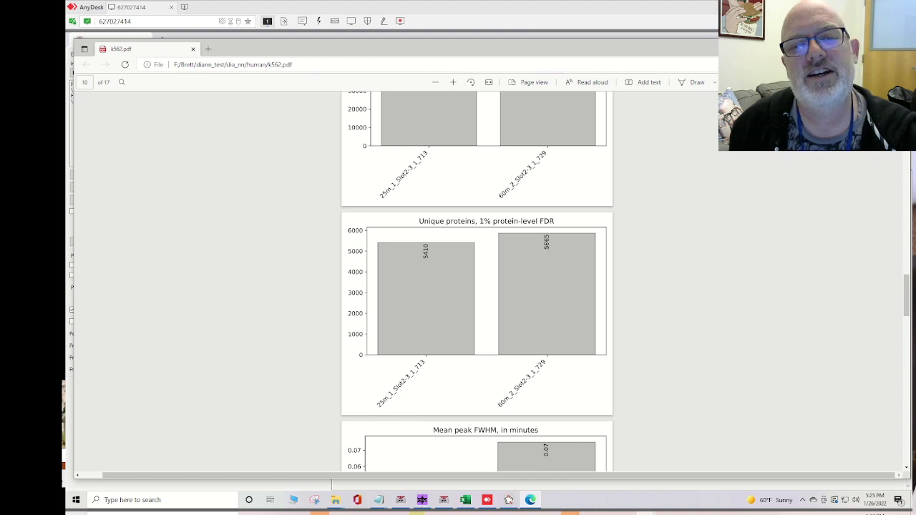
{"action": "scroll", "coordinate": [515, 284], "scroll_direction": "down", "scroll_amount": 3}
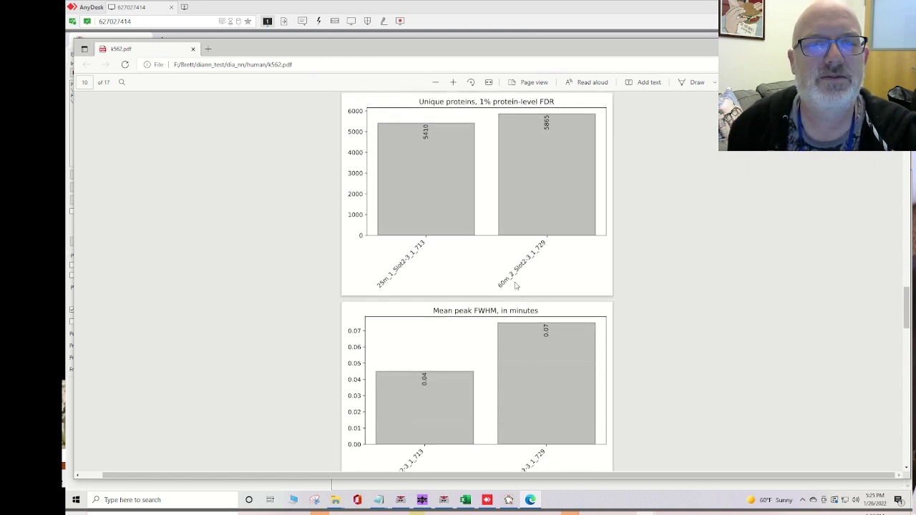
{"action": "scroll", "coordinate": [515, 285], "scroll_direction": "up", "scroll_amount": 9}
{"action": "scroll", "coordinate": [537, 279], "scroll_direction": "down", "scroll_amount": 4}
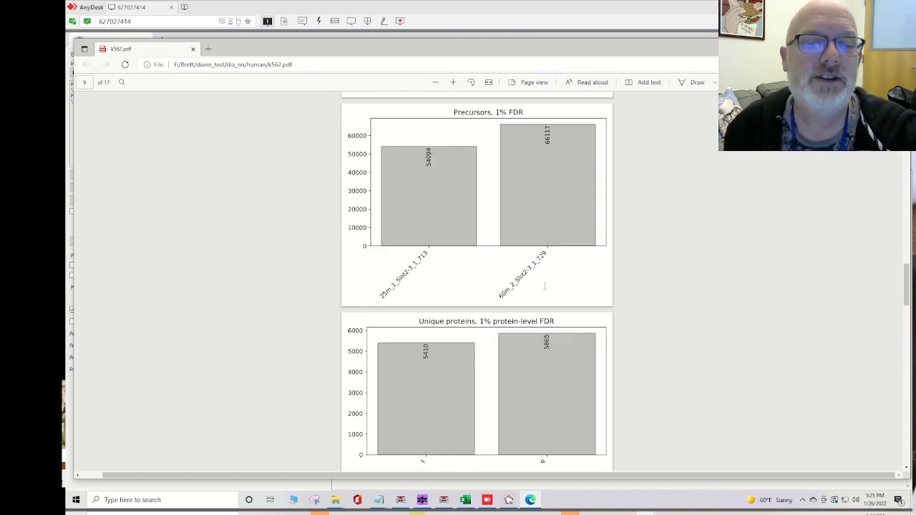
{"action": "scroll", "coordinate": [544, 286], "scroll_direction": "down", "scroll_amount": 8}
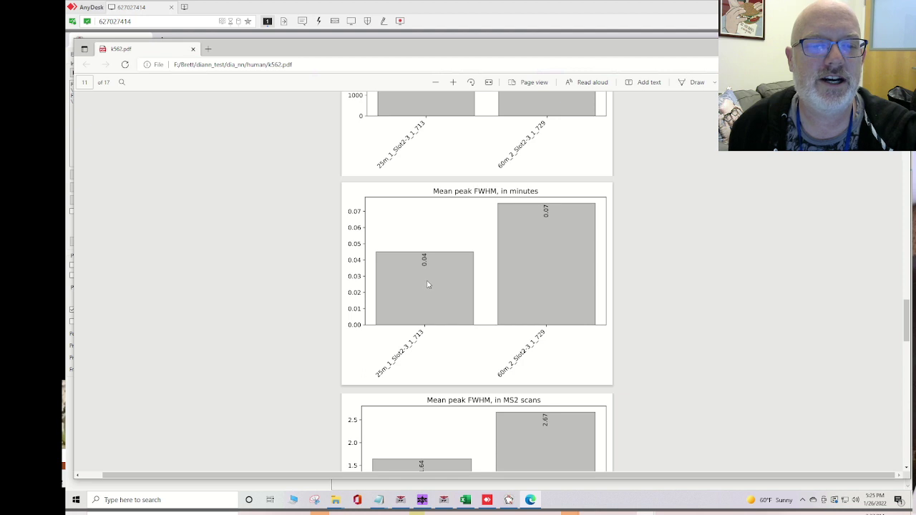
{"action": "scroll", "coordinate": [428, 285], "scroll_direction": "down", "scroll_amount": 3}
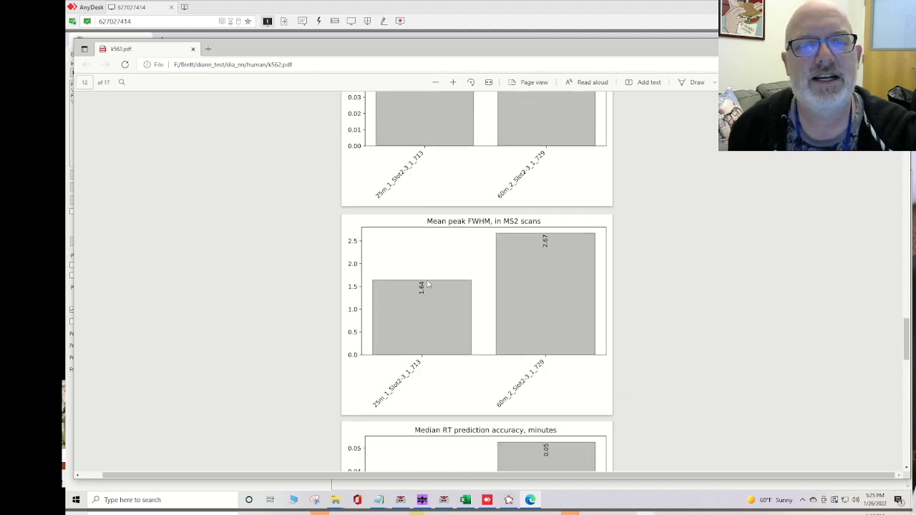
{"action": "scroll", "coordinate": [428, 283], "scroll_direction": "down", "scroll_amount": 6}
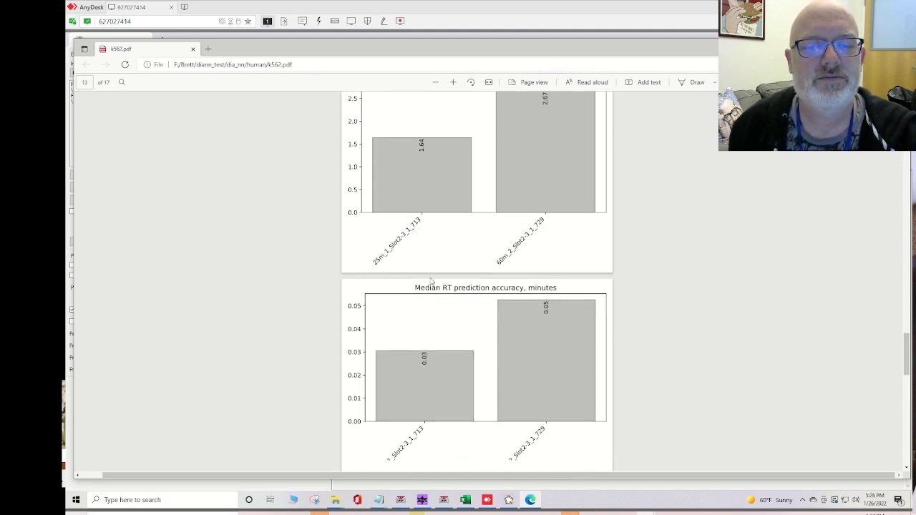
{"action": "scroll", "coordinate": [430, 281], "scroll_direction": "down", "scroll_amount": 6}
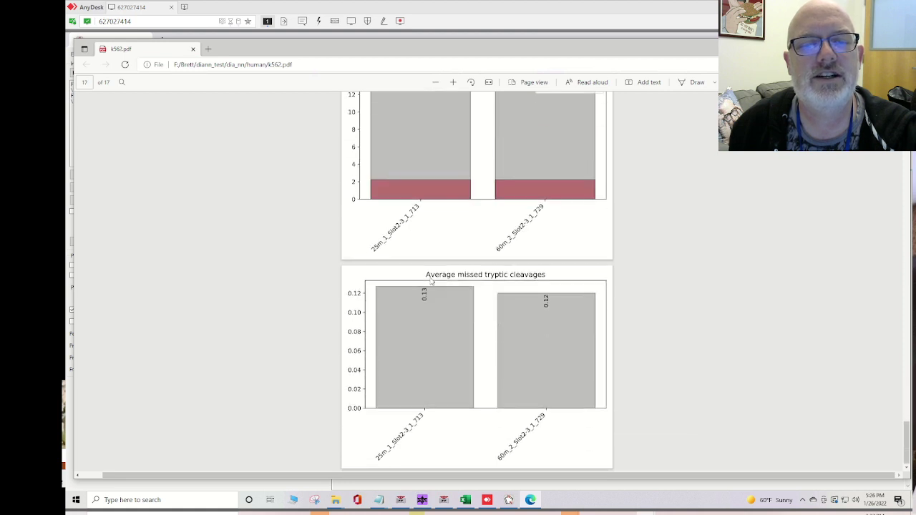
- Close the QC report and open k562.gg_matrix.tsv from the human folder in Excel
{"action": "key", "text": "ctrl+w"}
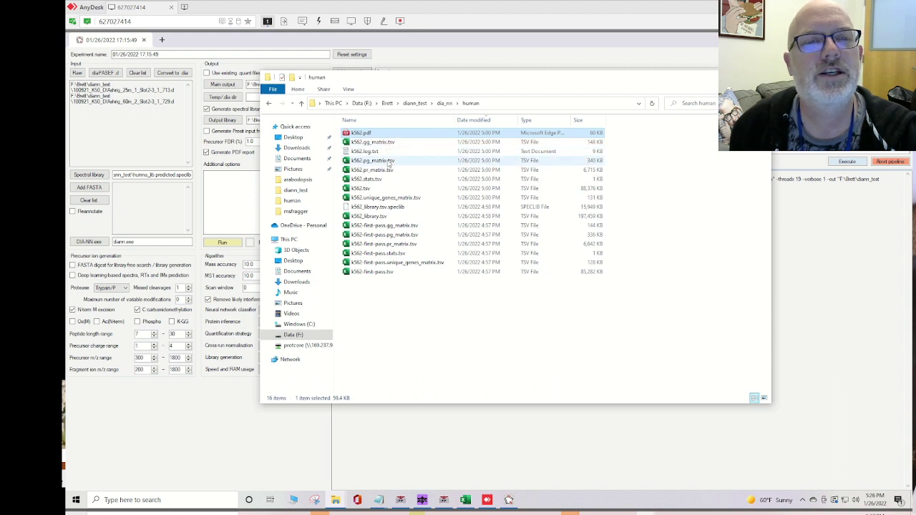
{"action": "left_click", "coordinate": [389, 163]}
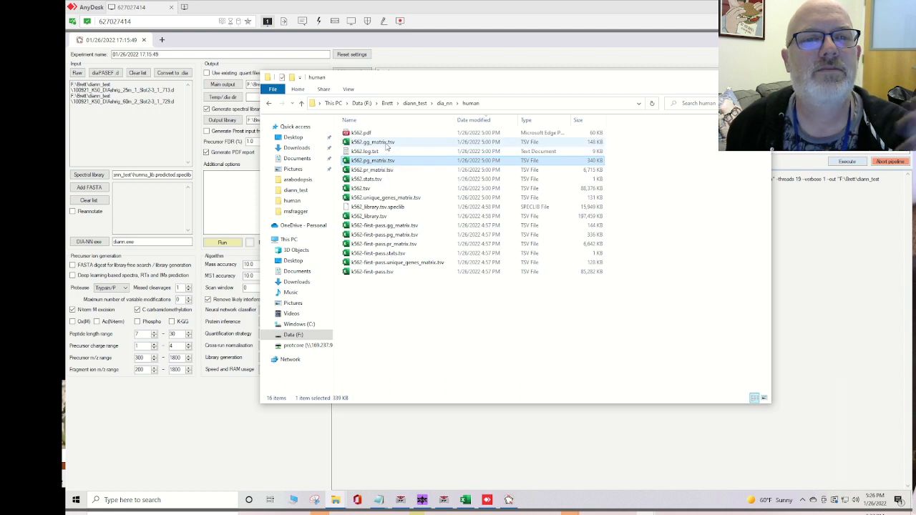
{"action": "left_click", "coordinate": [387, 144]}
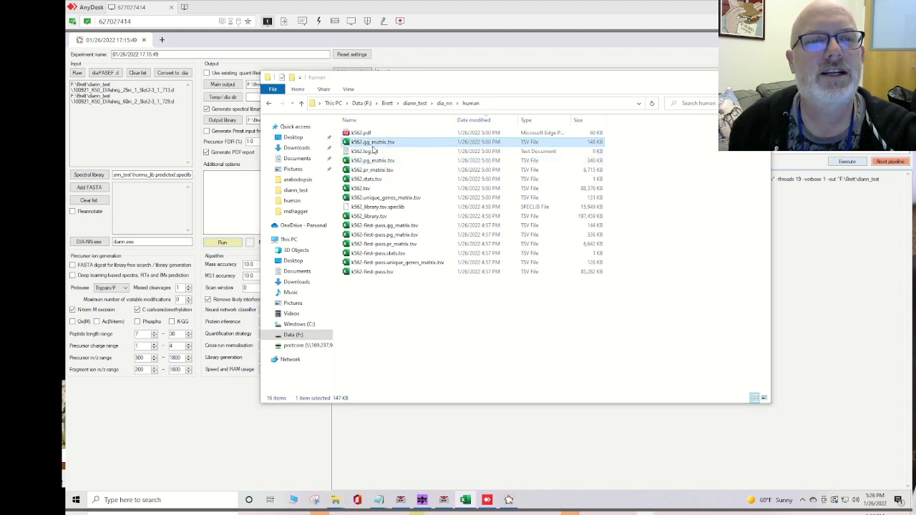
{"action": "key", "text": "Return"}
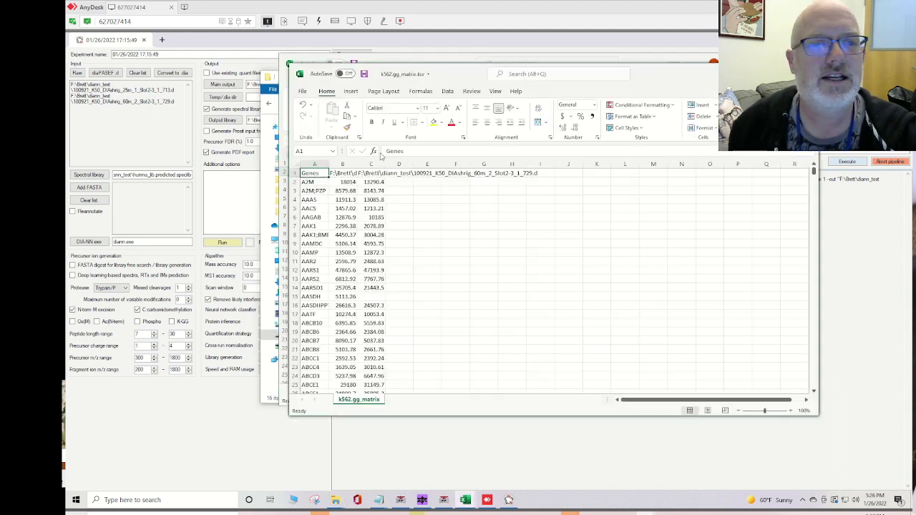
- Widen columns A and B to read the gene names and both run paths
{"action": "double_click", "coordinate": [329, 164]}
{"action": "left_click_drag", "start_coordinate": [417, 167], "coordinate": [662, 165]}
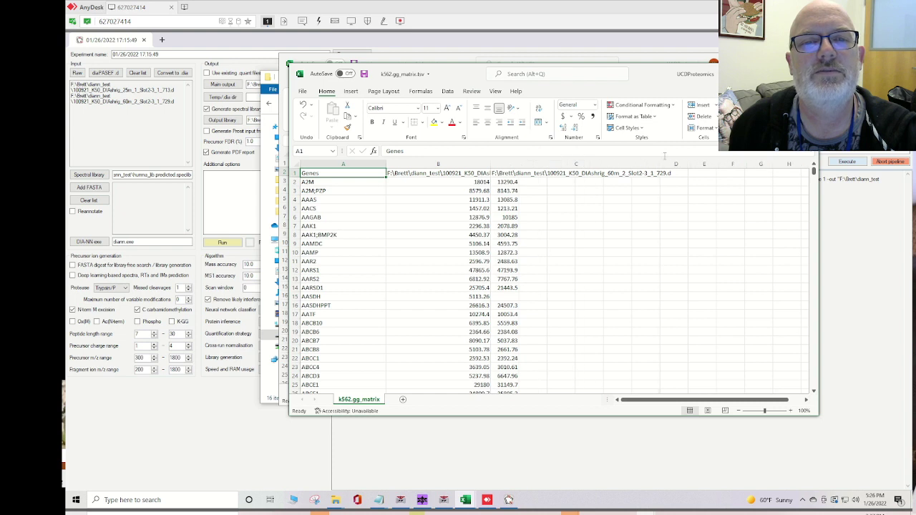
{"action": "left_click", "coordinate": [455, 173]}
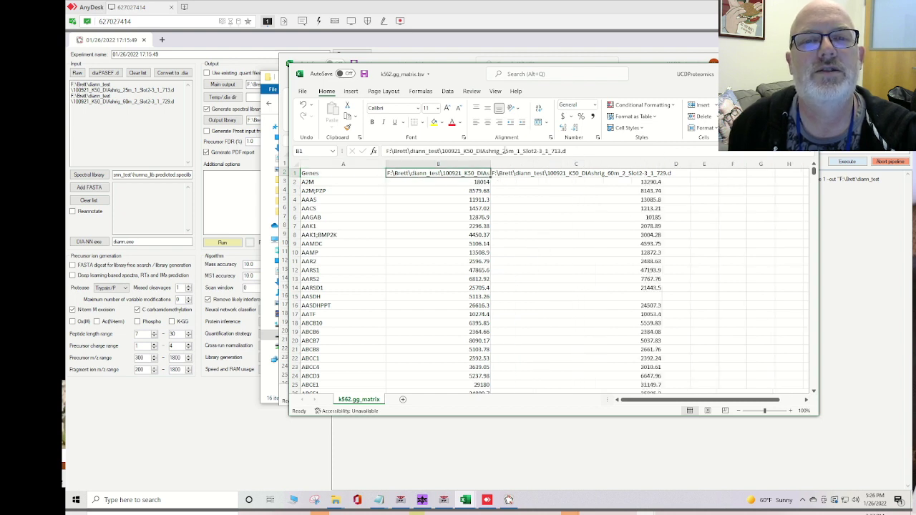
{"action": "left_click", "coordinate": [552, 173]}
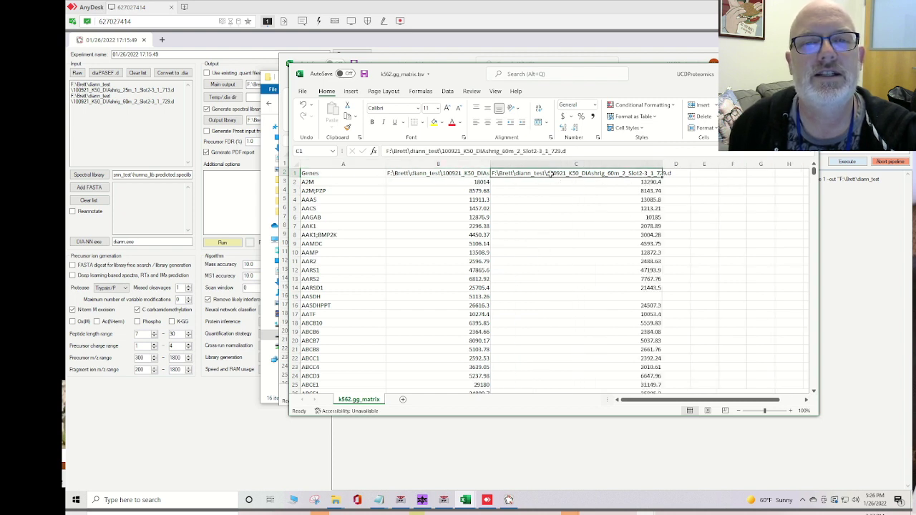
- Compare both runs' quantities for A2M, A2M;PZP, AACS and AAGAB, then close the workbook
{"action": "left_click_drag", "start_coordinate": [485, 182], "coordinate": [601, 183]}
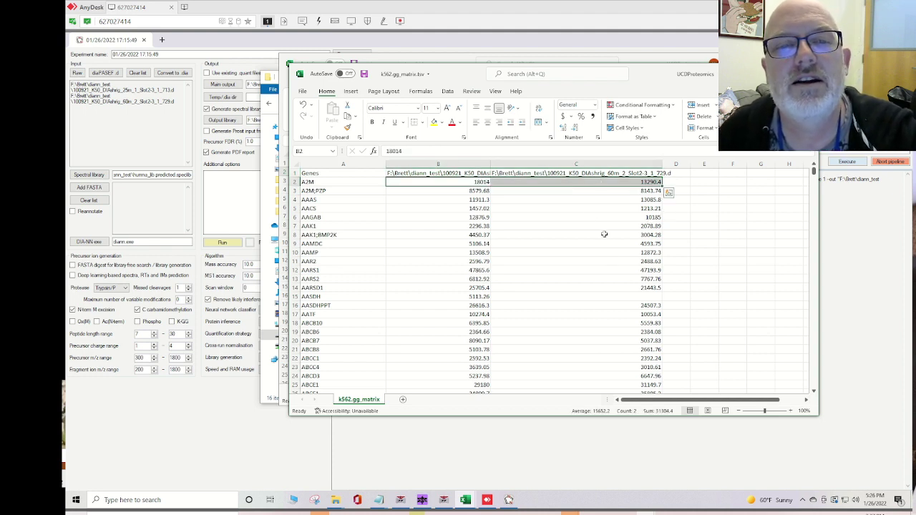
{"action": "left_click", "coordinate": [589, 209]}
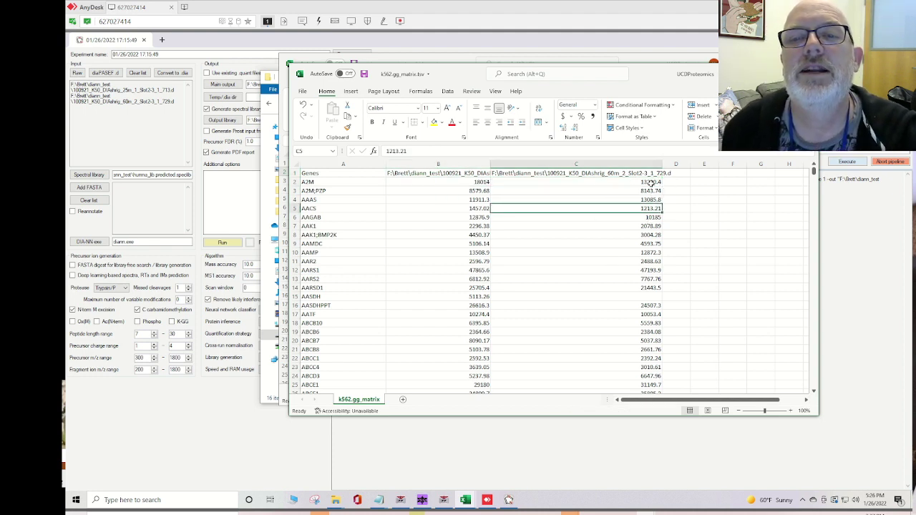
{"action": "left_click_drag", "start_coordinate": [650, 183], "coordinate": [477, 184]}
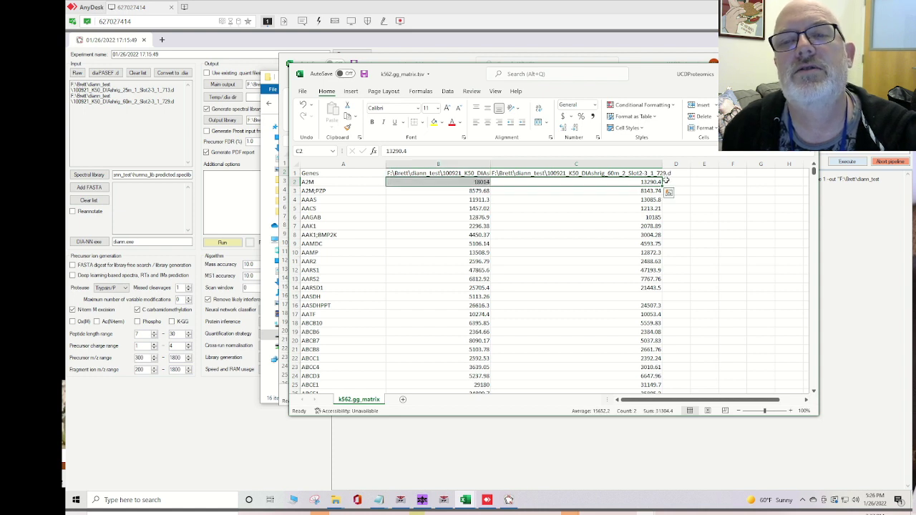
{"action": "left_click", "coordinate": [651, 182]}
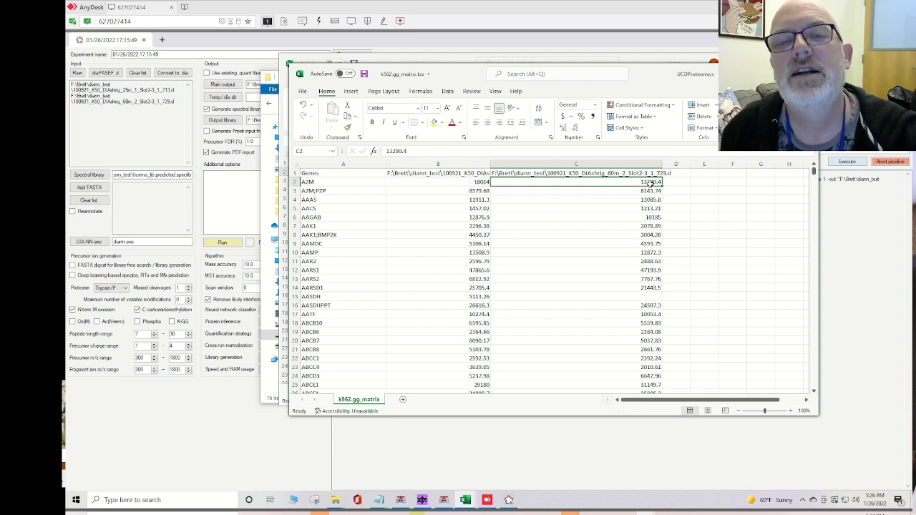
{"action": "left_click_drag", "start_coordinate": [471, 192], "coordinate": [603, 189]}
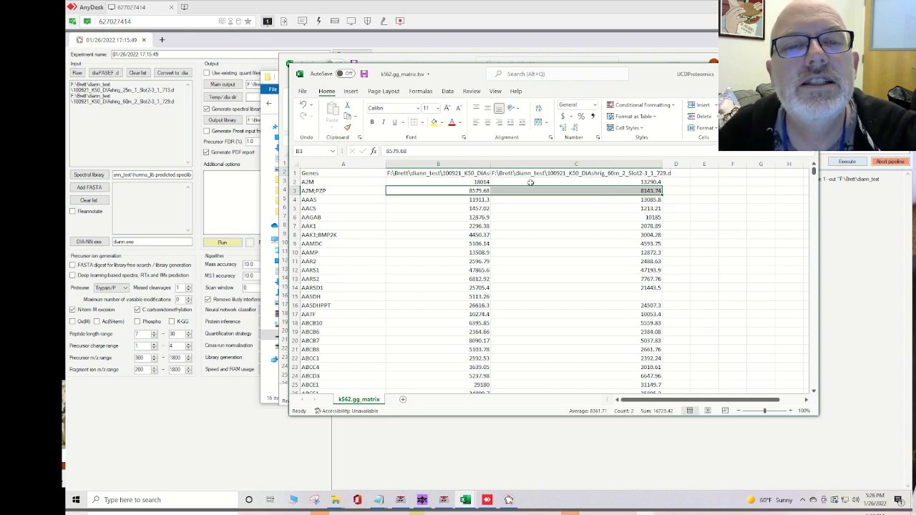
{"action": "left_click", "coordinate": [475, 183]}
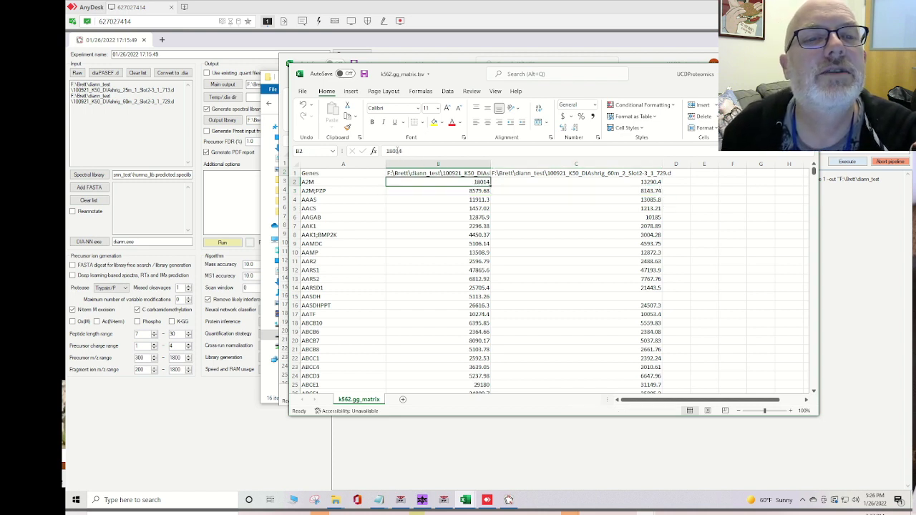
{"action": "left_click", "coordinate": [393, 151]}
{"action": "left_click", "coordinate": [656, 182]}
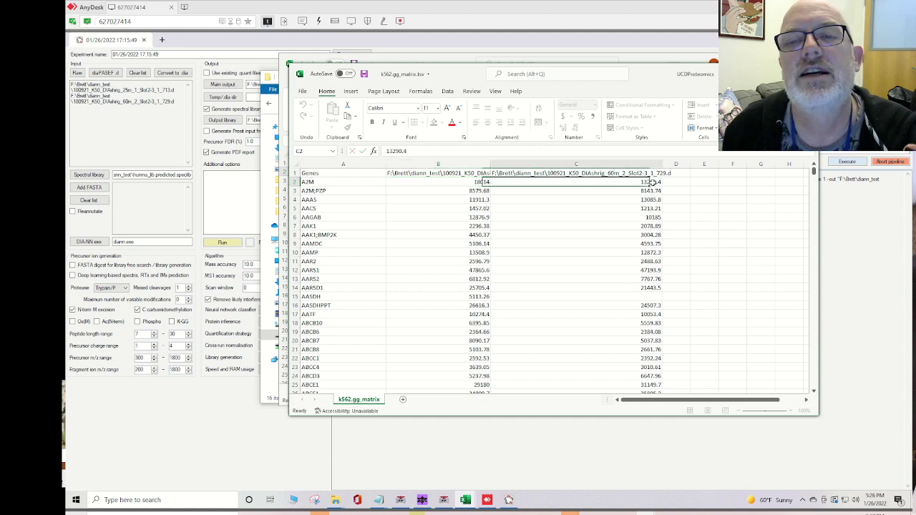
{"action": "left_click", "coordinate": [394, 151]}
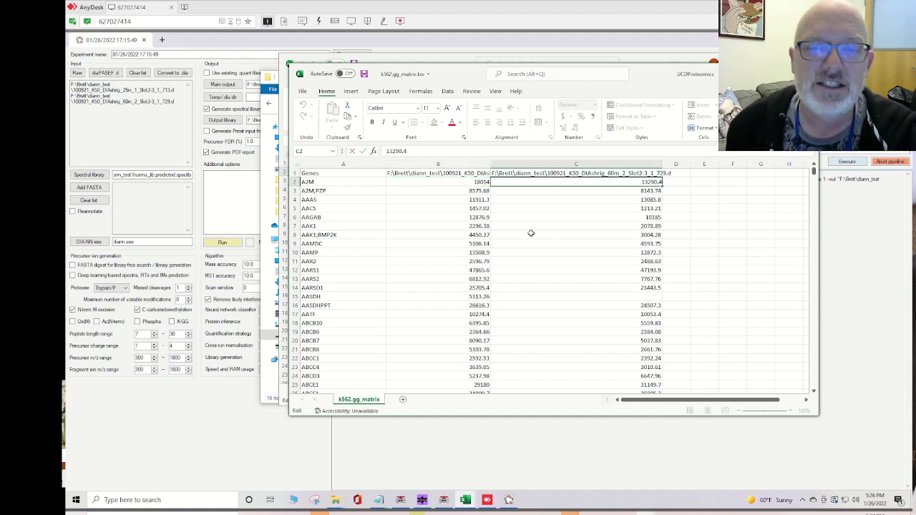
{"action": "left_click_drag", "start_coordinate": [482, 217], "coordinate": [539, 216]}
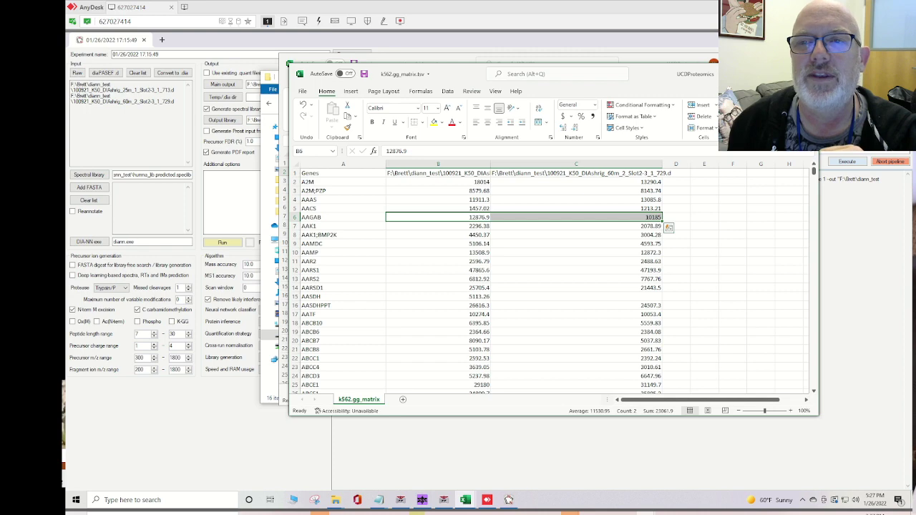
{"action": "key", "text": "ctrl+w"}
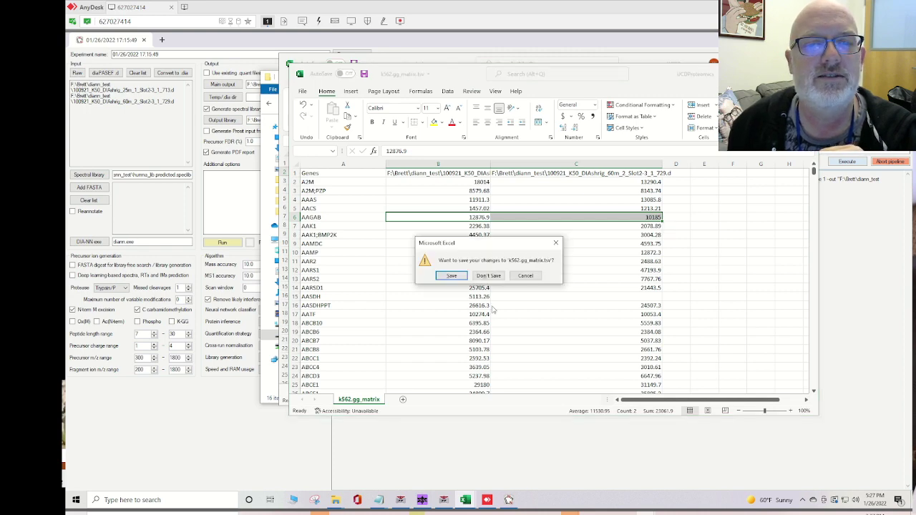
- Discard the gene matrix changes and open k562.pg_matrix.tsv from the human results folder
{"action": "left_click", "coordinate": [488, 275]}
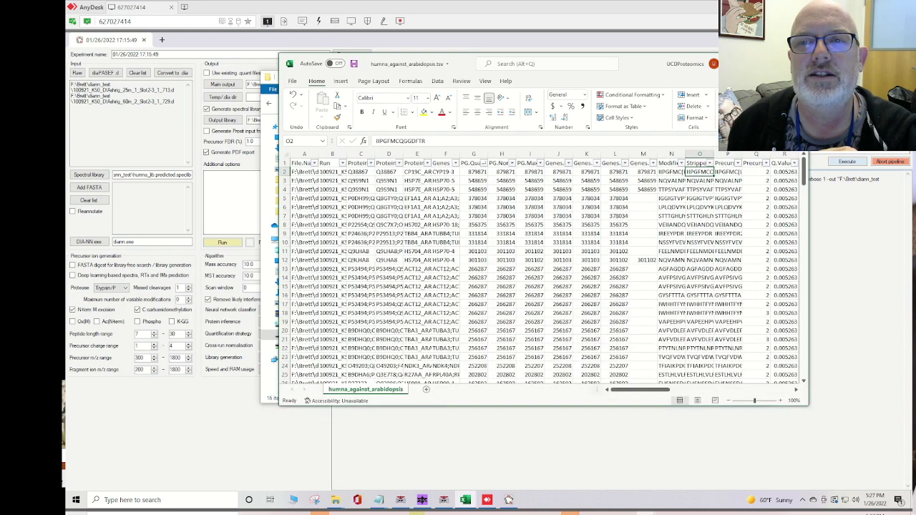
{"action": "left_click", "coordinate": [269, 143]}
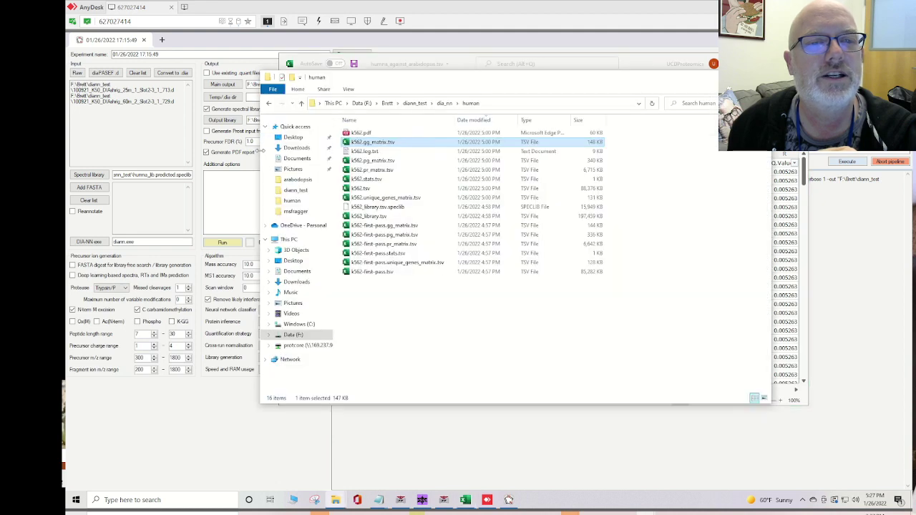
{"action": "double_click", "coordinate": [400, 161]}
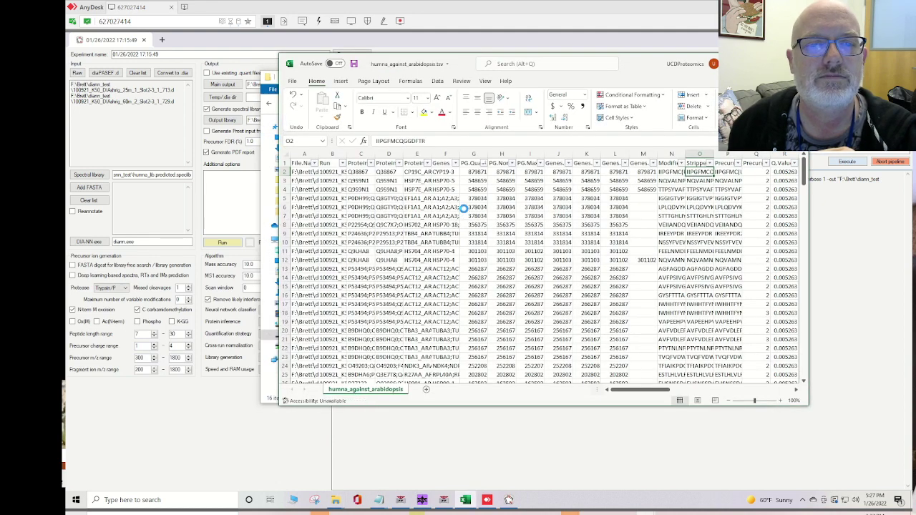
- Widen columns A, F and G so Protein.Group IDs and both sample values show fully
{"action": "left_click_drag", "start_coordinate": [328, 164], "coordinate": [681, 163]}
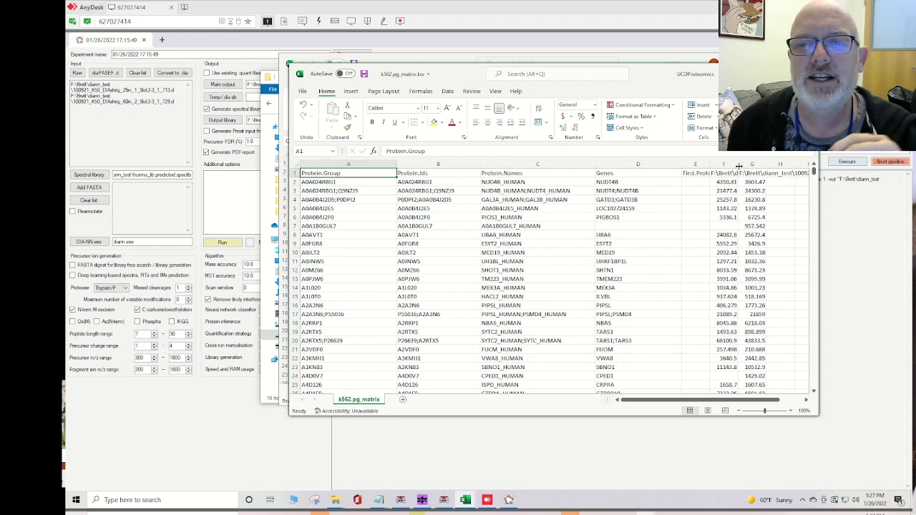
{"action": "left_click_drag", "start_coordinate": [739, 164], "coordinate": [795, 164]}
{"action": "left_click_drag", "start_coordinate": [744, 182], "coordinate": [774, 182]}
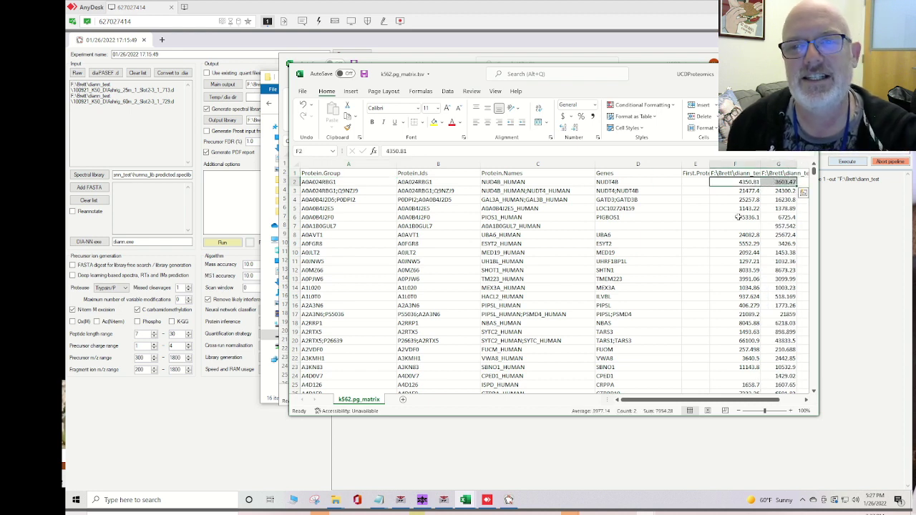
{"action": "left_click", "coordinate": [748, 190]}
{"action": "left_click_drag", "start_coordinate": [749, 190], "coordinate": [782, 190]}
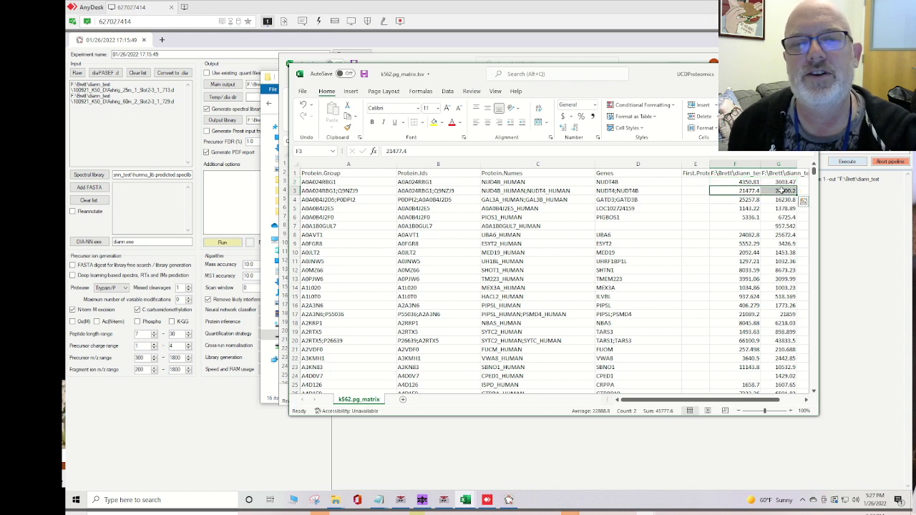
- Review the Protein.Group, Protein.Ids, Protein.Names and Genes headers, then jump to the last protein groups
{"action": "left_click", "coordinate": [344, 173]}
{"action": "left_click", "coordinate": [424, 173]}
{"action": "left_click", "coordinate": [493, 174]}
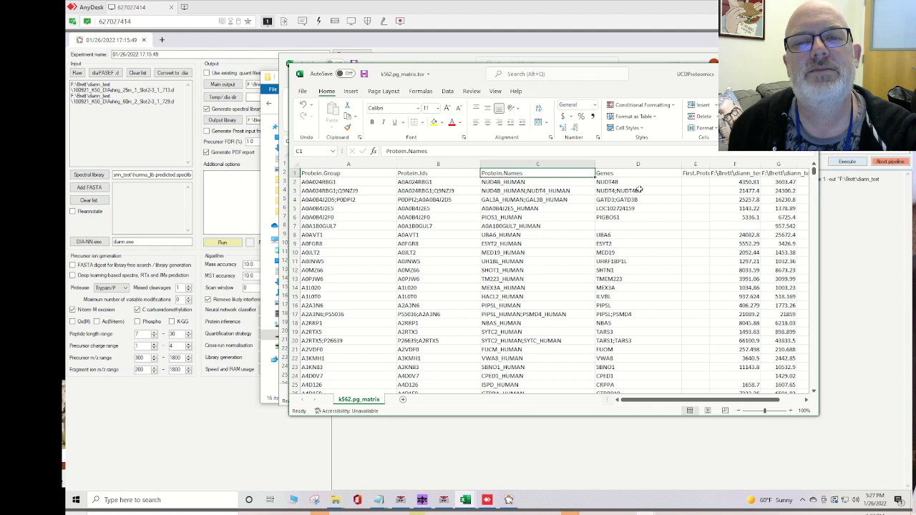
{"action": "left_click", "coordinate": [614, 175]}
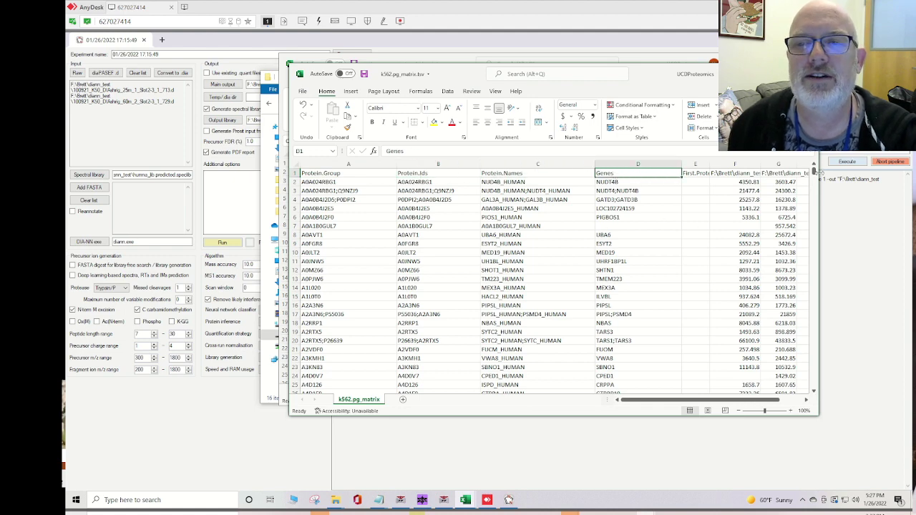
{"action": "left_click_drag", "start_coordinate": [813, 171], "coordinate": [821, 413]}
{"action": "left_click_drag", "start_coordinate": [334, 385], "coordinate": [331, 376]}
- Scroll back up to inspect the missing first-sample value for MAGEA12;MAGEA3
{"action": "scroll", "coordinate": [439, 323], "scroll_direction": "up", "scroll_amount": 20}
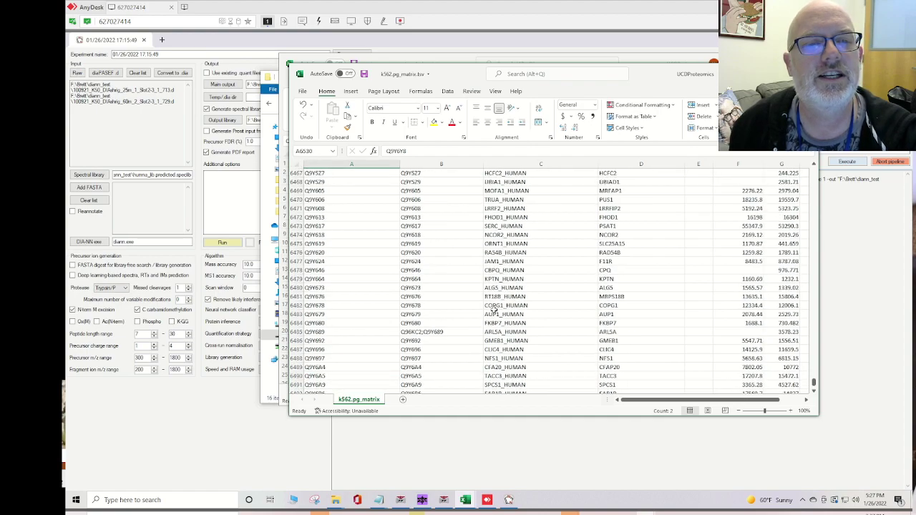
{"action": "scroll", "coordinate": [493, 309], "scroll_direction": "up", "scroll_amount": 20}
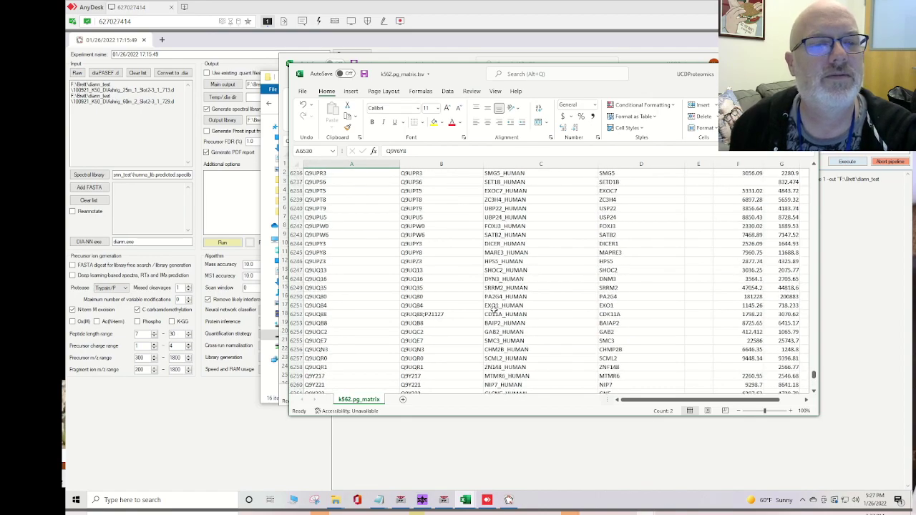
{"action": "scroll", "coordinate": [494, 309], "scroll_direction": "up", "scroll_amount": 20}
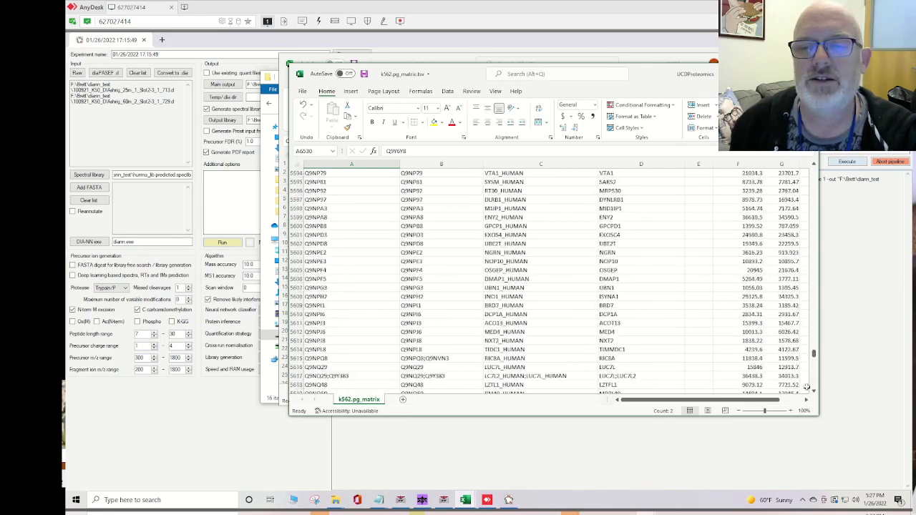
{"action": "left_click_drag", "start_coordinate": [814, 355], "coordinate": [825, 272]}
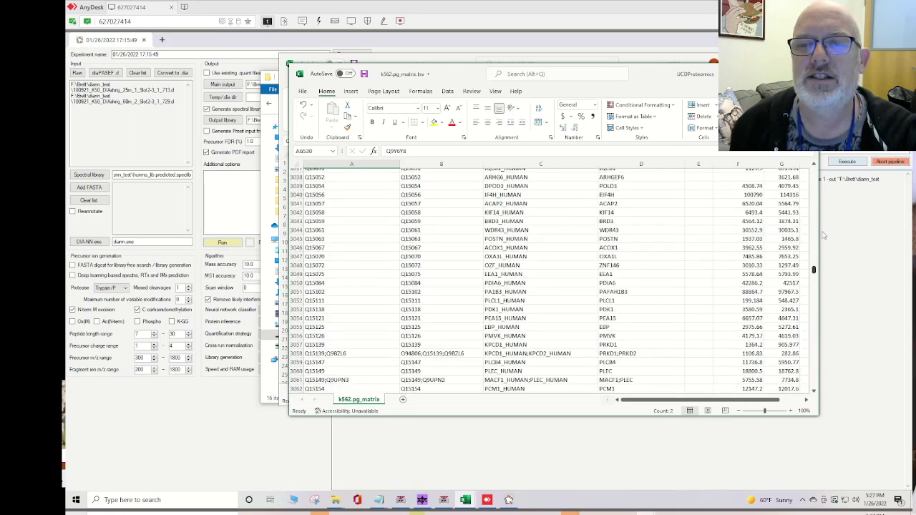
{"action": "left_click_drag", "start_coordinate": [823, 235], "coordinate": [823, 233]}
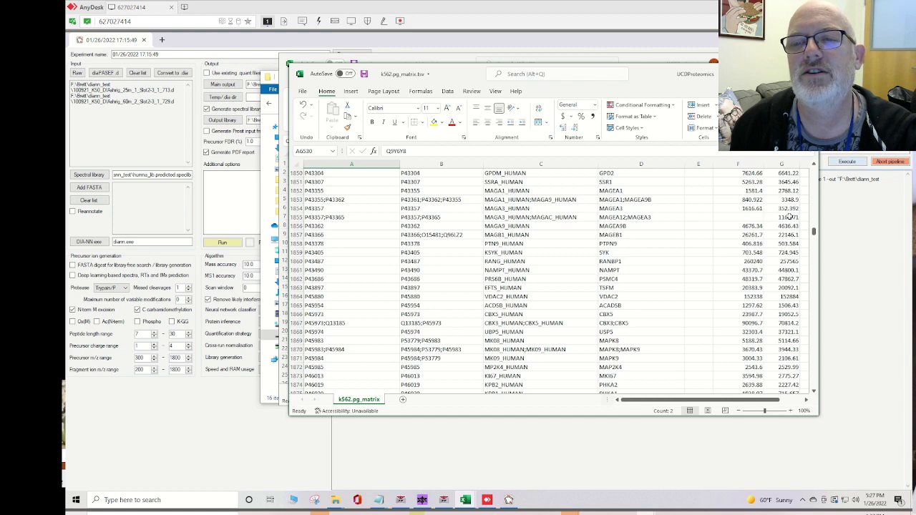
{"action": "left_click", "coordinate": [756, 217]}
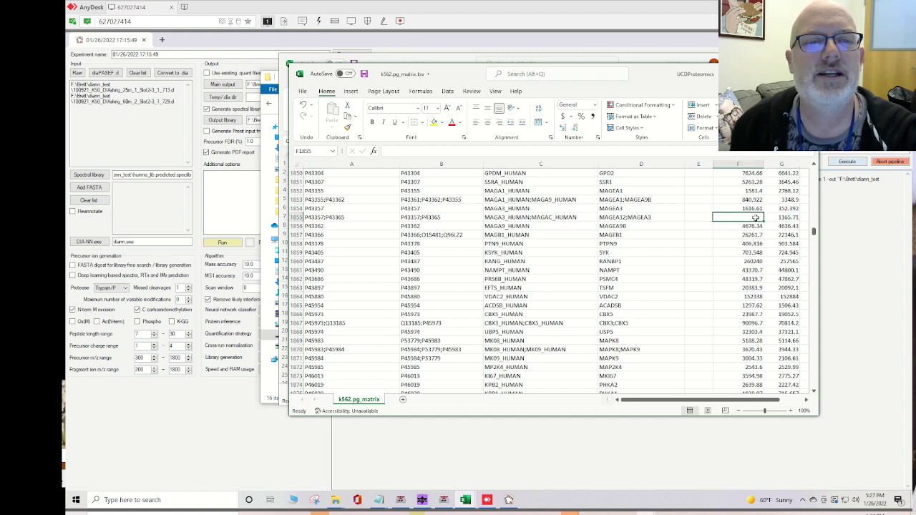
{"action": "left_click_drag", "start_coordinate": [813, 231], "coordinate": [821, 170]}
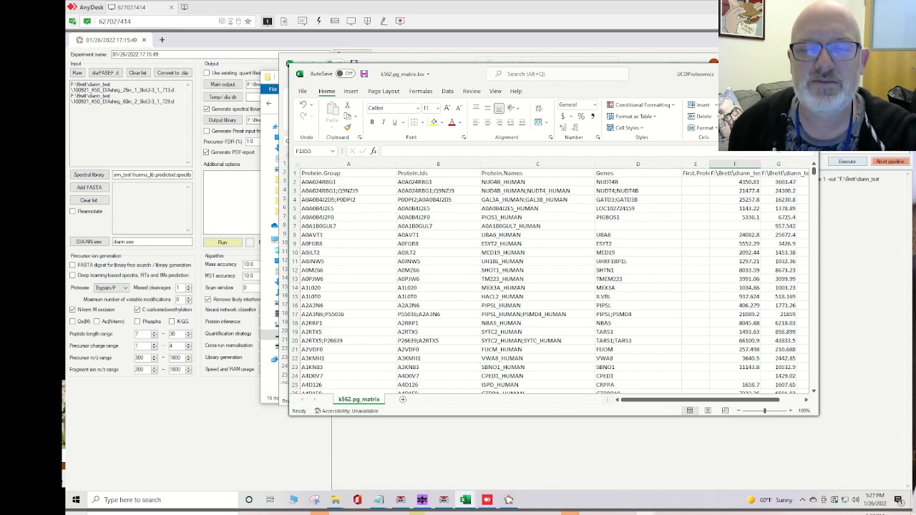
- Close k562.pg_matrix.tsv without saving, then close the humna_against_arabidopsis.tsv workbook
{"action": "left_click", "coordinate": [805, 74]}
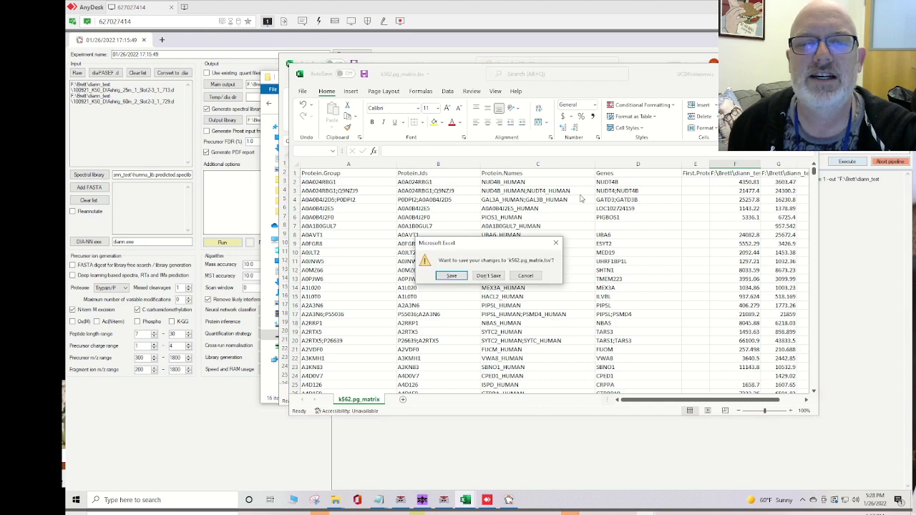
{"action": "left_click", "coordinate": [491, 275]}
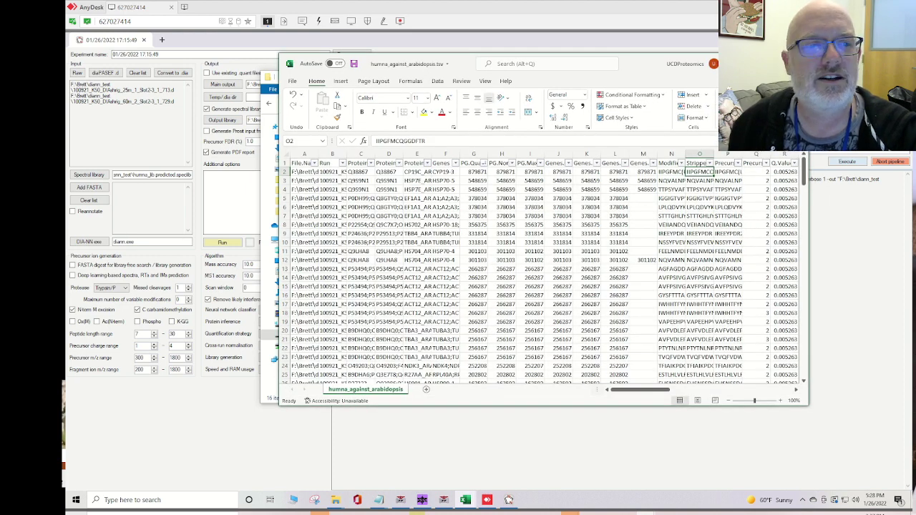
{"action": "left_click", "coordinate": [798, 63]}
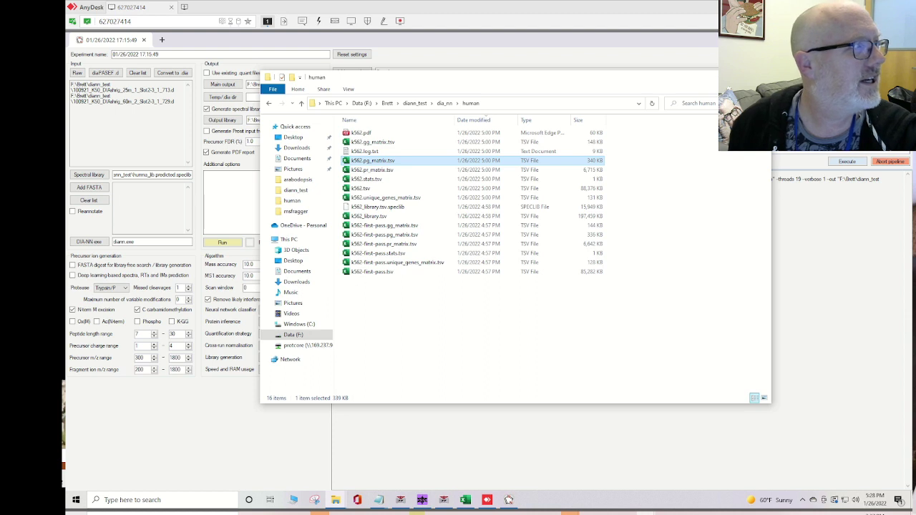